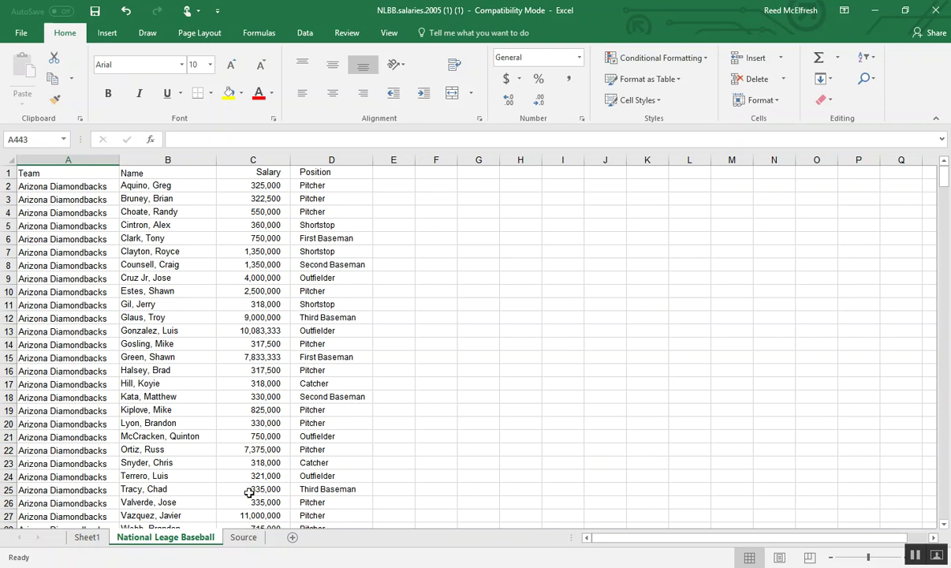
Check the Source sheet and the extent of the team data in column A of the National Leage Baseball sheet
click(243, 537)
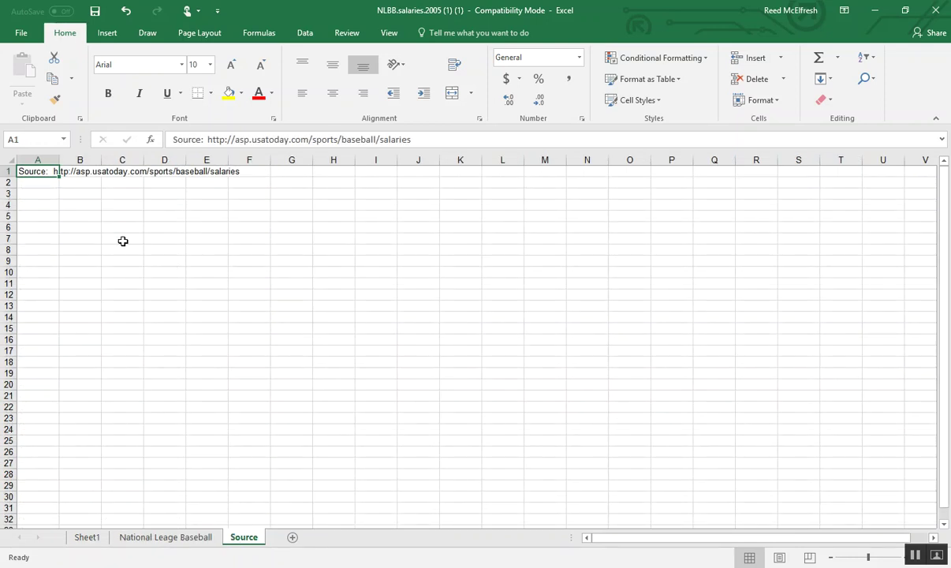
click(135, 540)
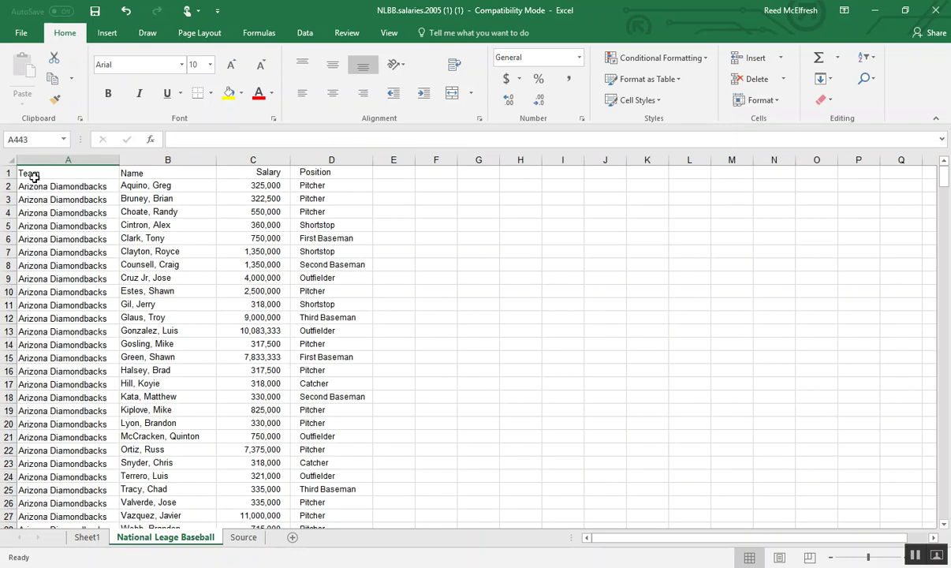
click(33, 175)
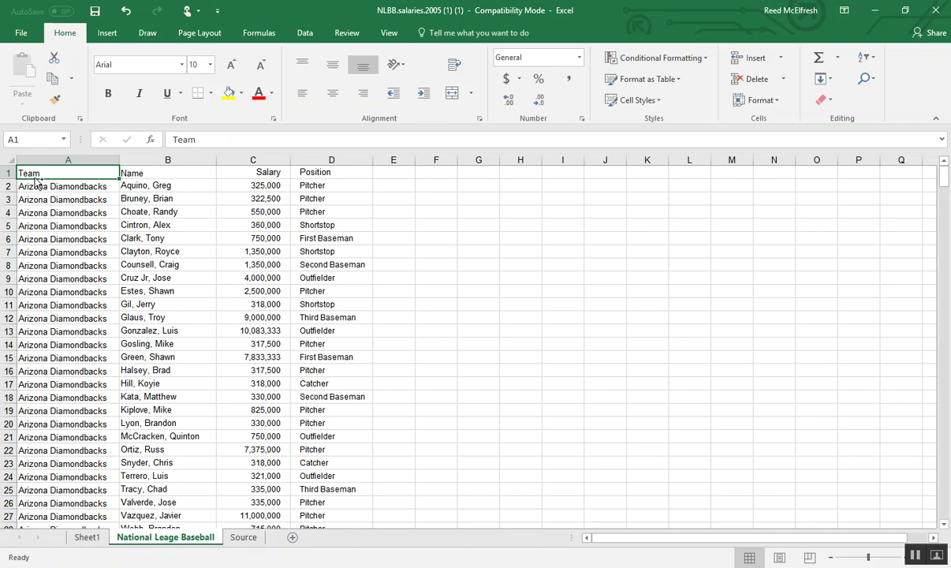
key(ctrl+Down)
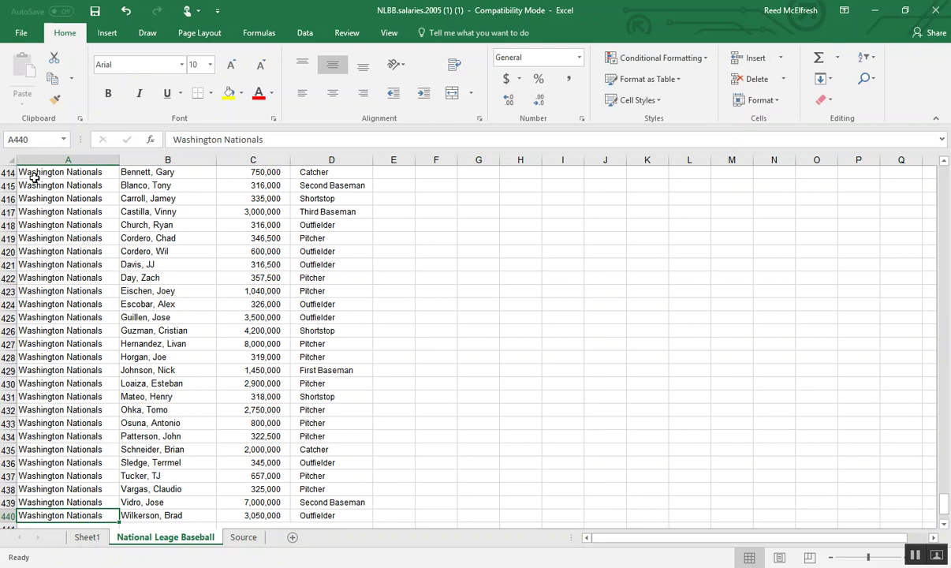
key(ctrl+Up)
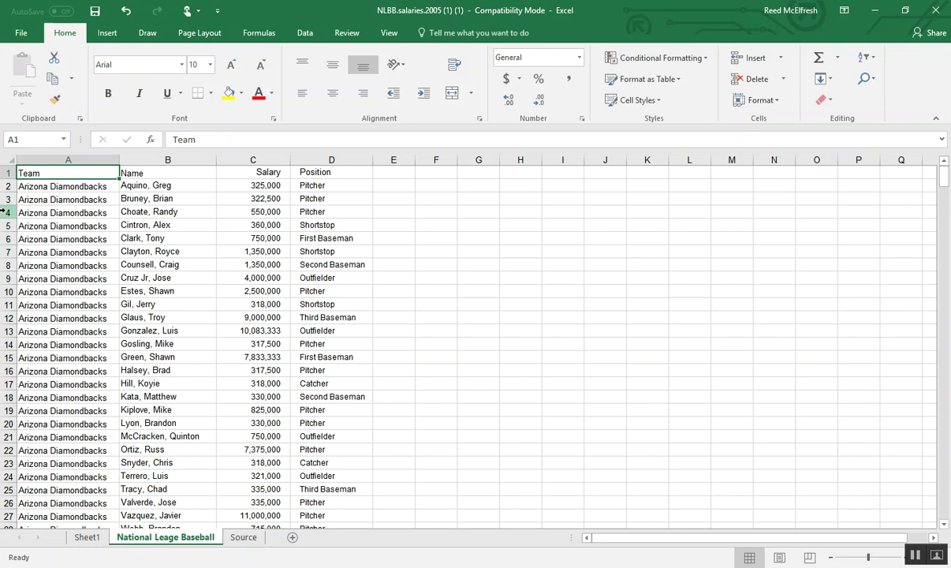
Hide rows 4 through 436 of the National Leage Baseball sheet
drag(4, 212, 3, 436)
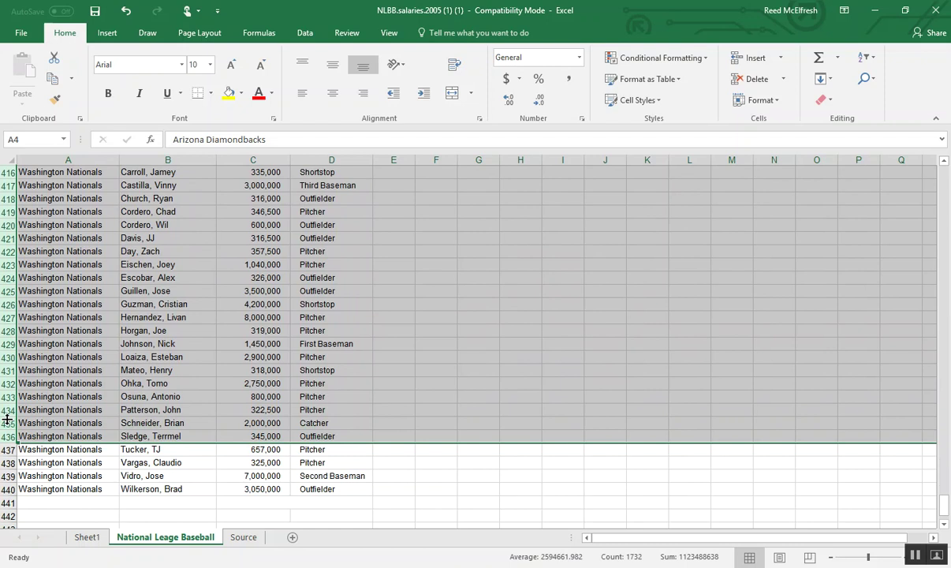
right_click(8, 399)
click(24, 395)
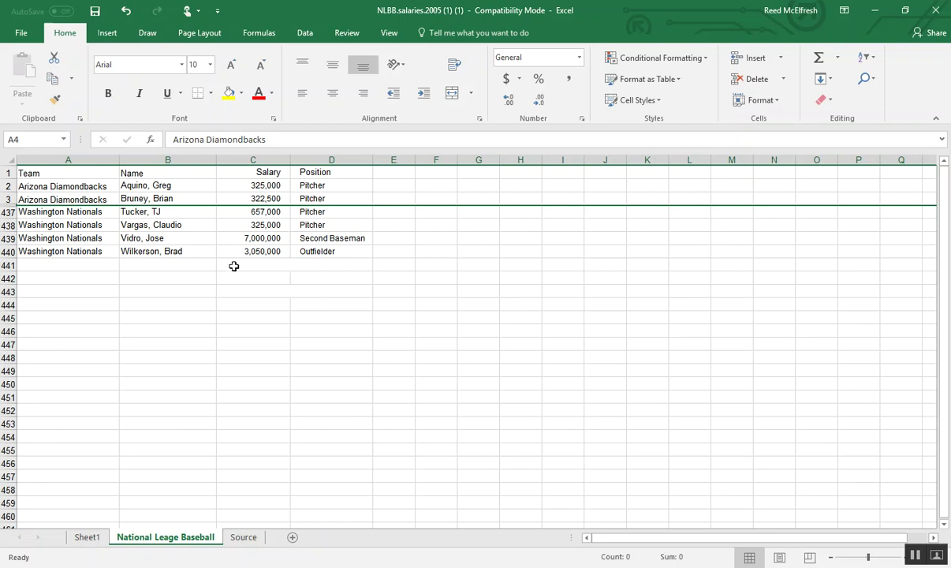
Set up a Descriptive Statistics analysis of the Salary column with input range $C$1:$C$440 and labels in the first row
click(310, 32)
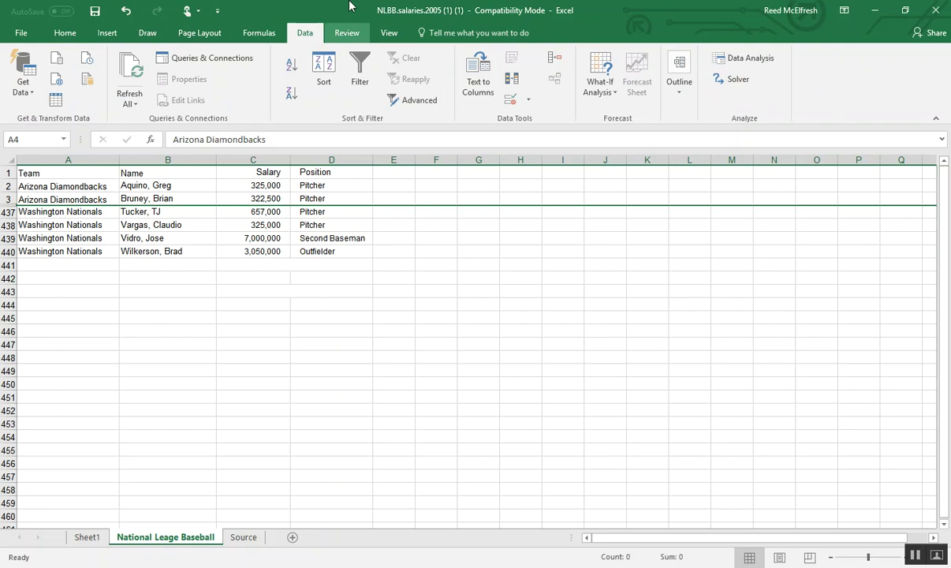
click(726, 66)
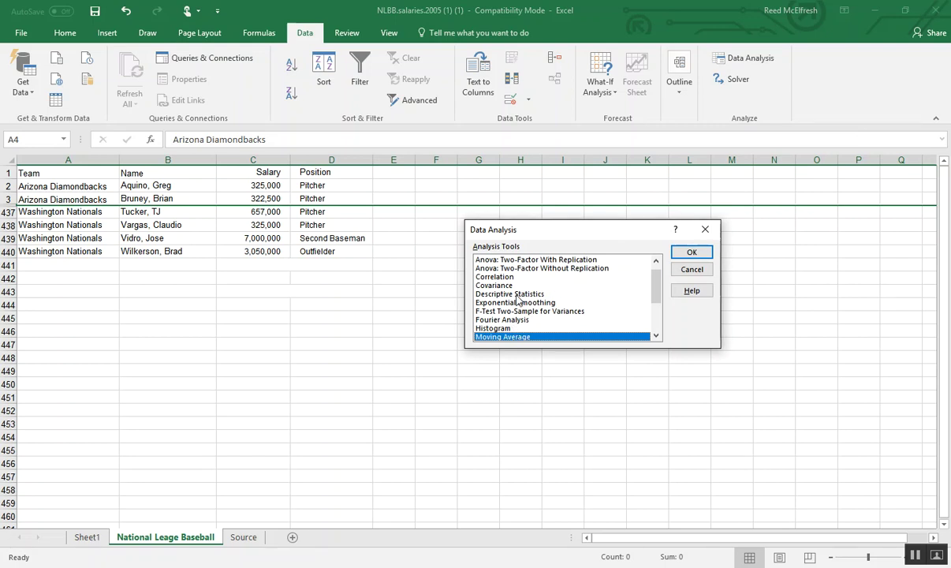
click(512, 294)
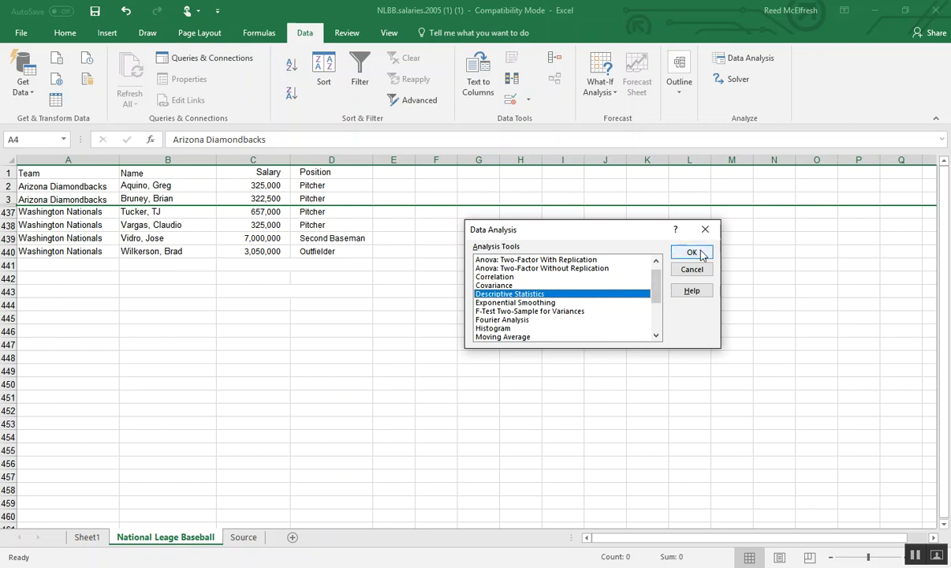
click(702, 254)
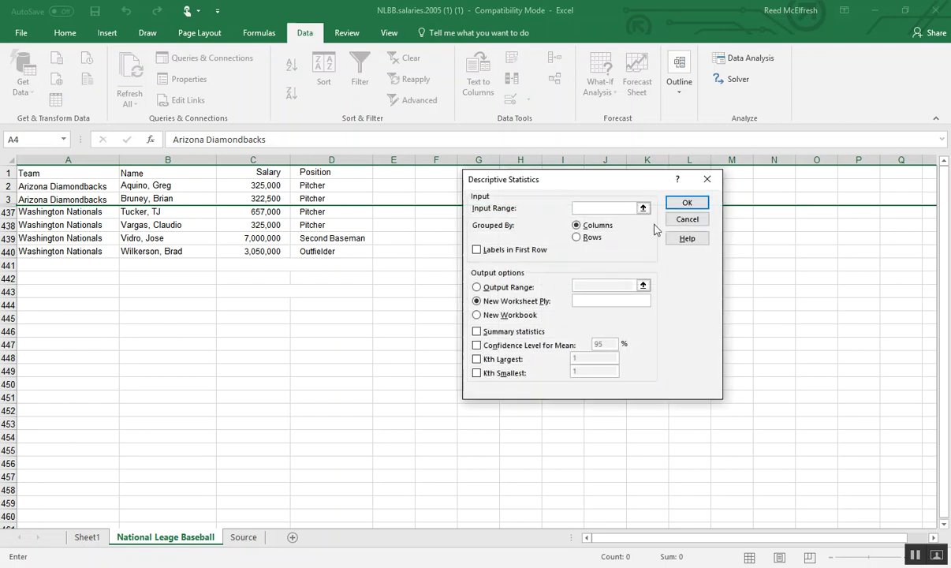
click(643, 208)
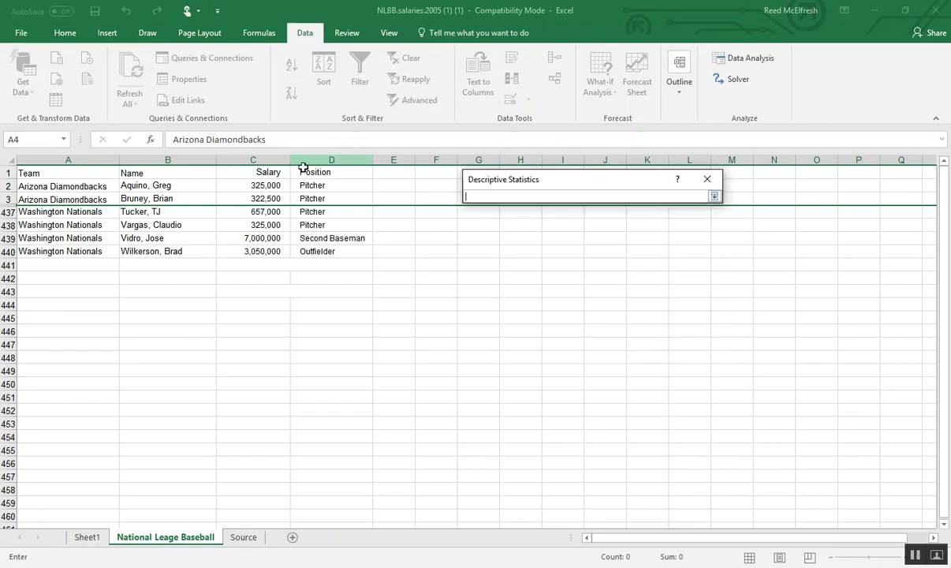
drag(272, 172, 259, 251)
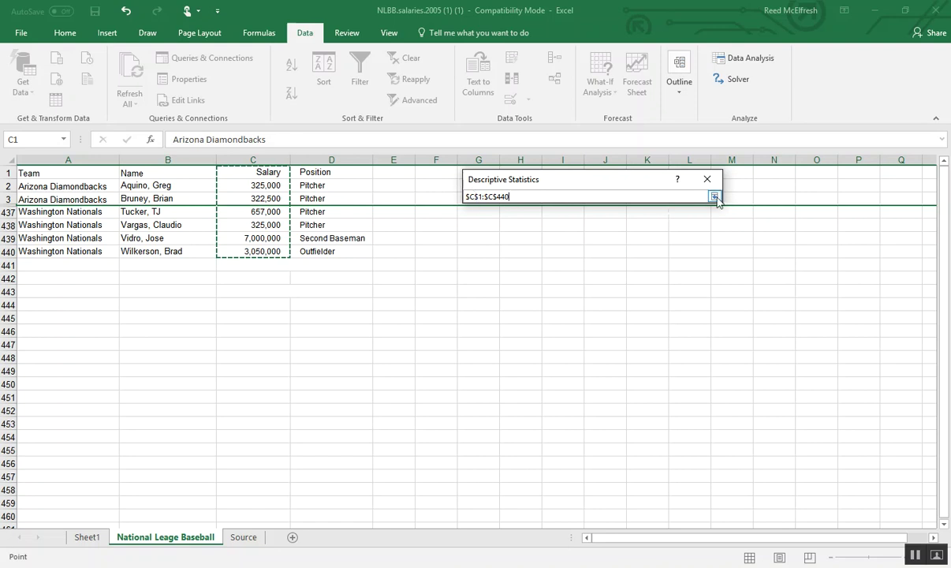
click(715, 198)
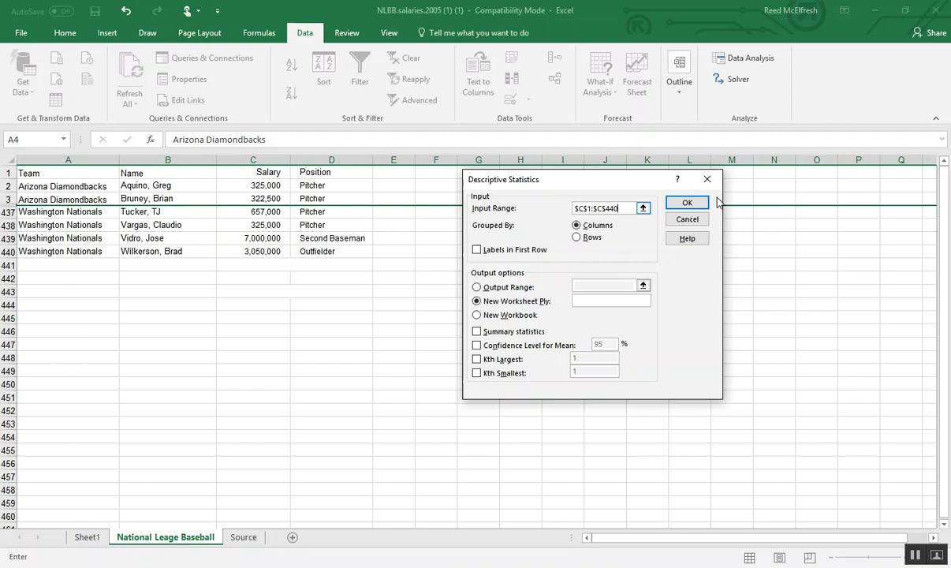
click(511, 251)
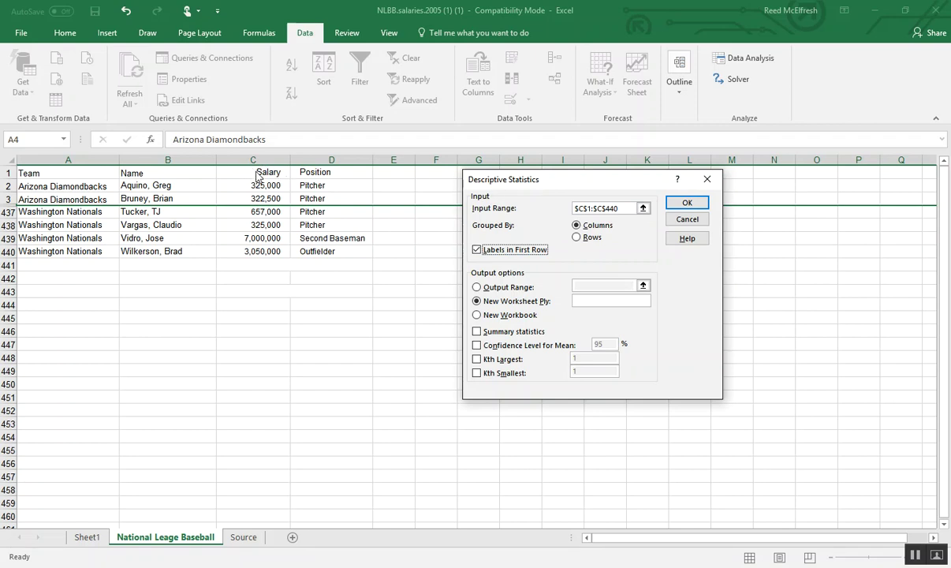
Output the descriptive statistics at $C$444 with summary statistics and a 95% confidence level for the mean
click(499, 288)
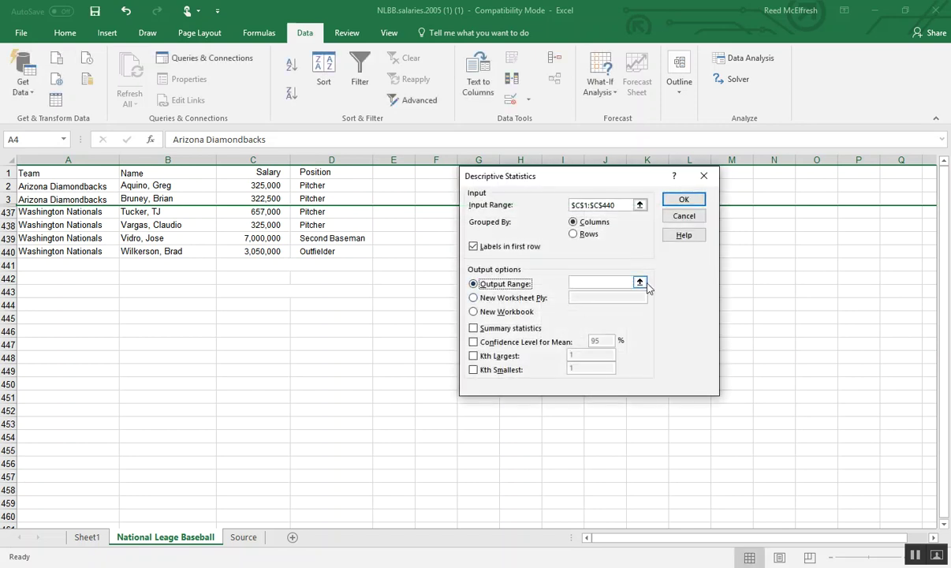
click(640, 283)
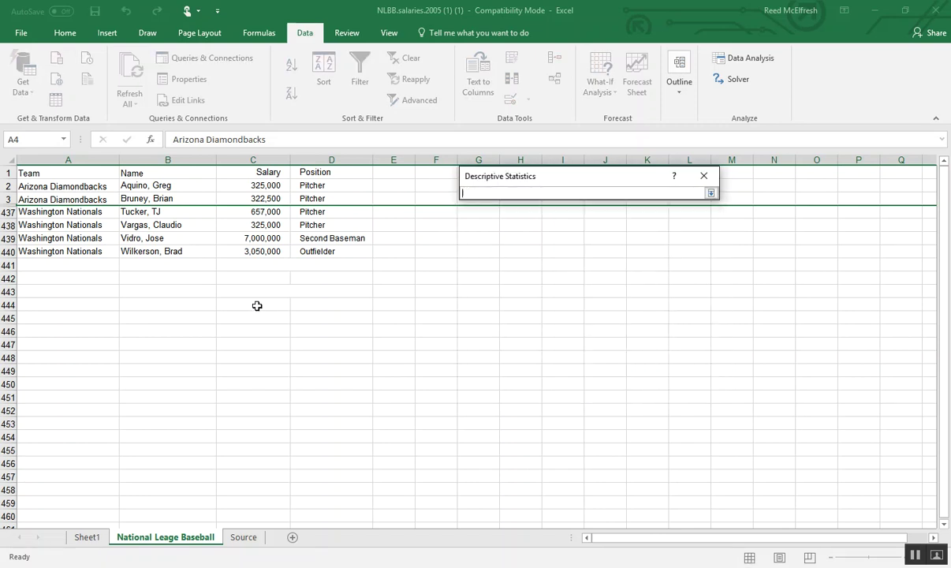
click(256, 306)
click(711, 194)
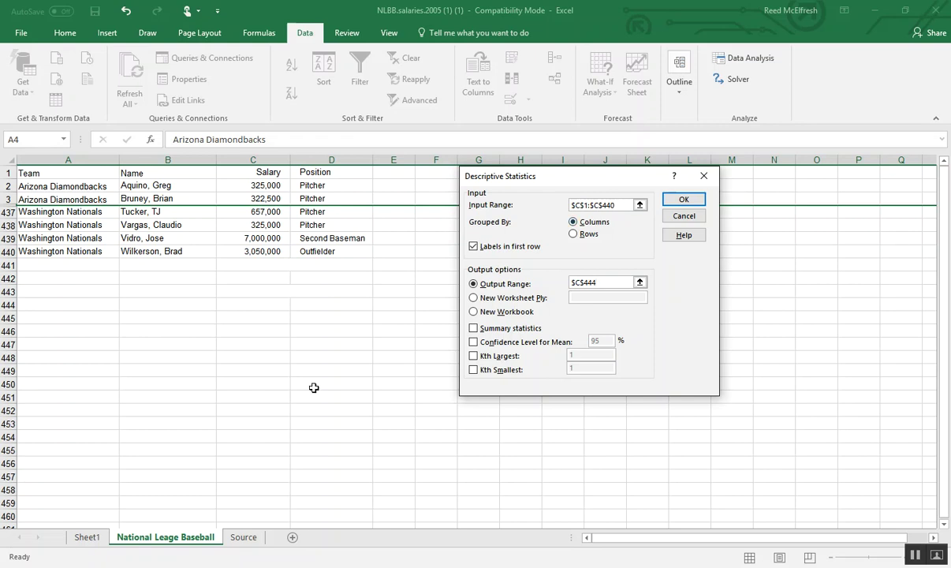
click(495, 330)
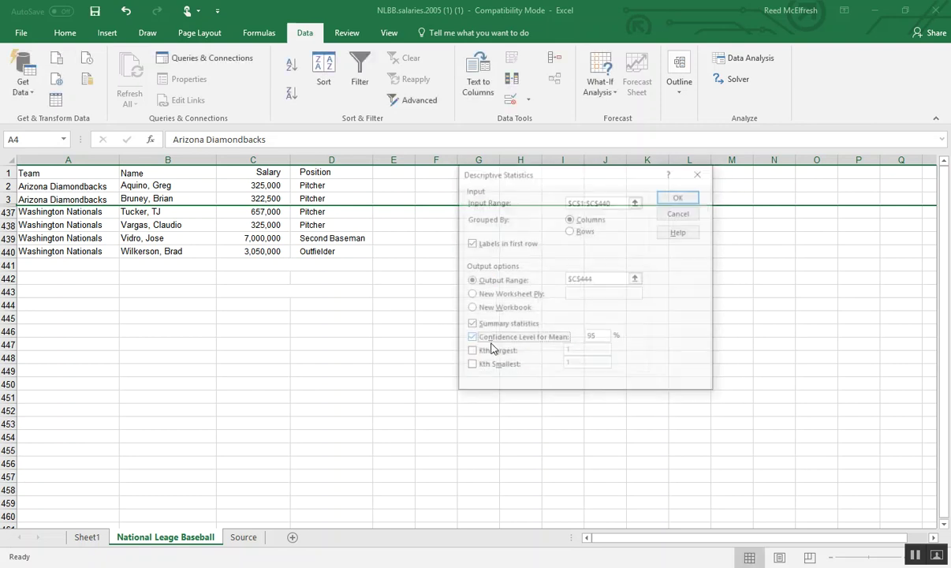
click(492, 347)
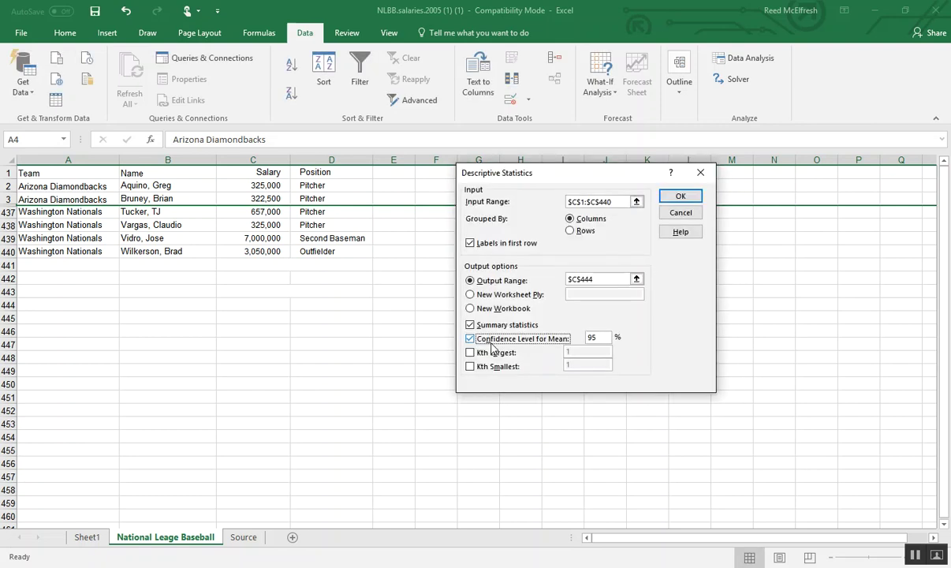
click(682, 197)
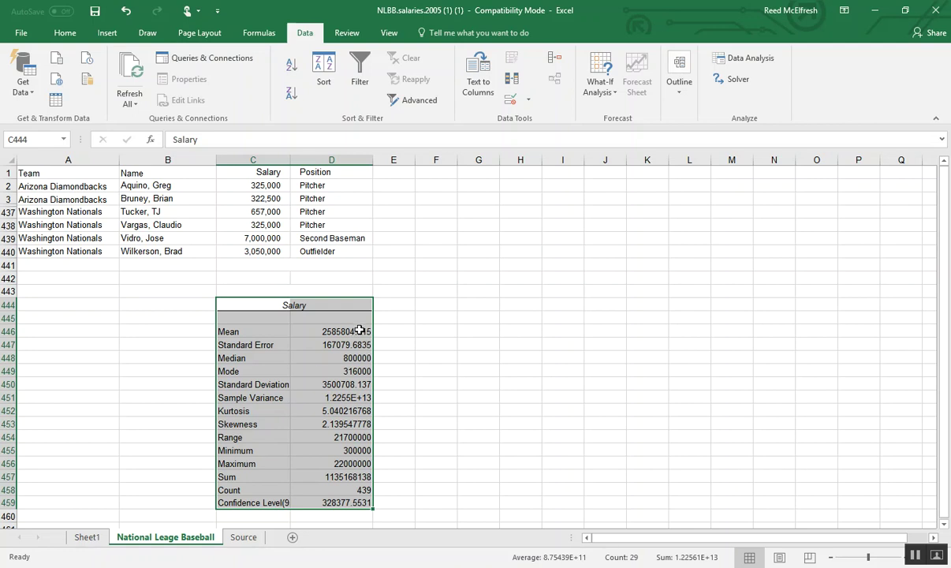
Apply the dollar Accounting format to the mean, standard deviation, range, minimum and maximum values in the Salary statistics
click(347, 331)
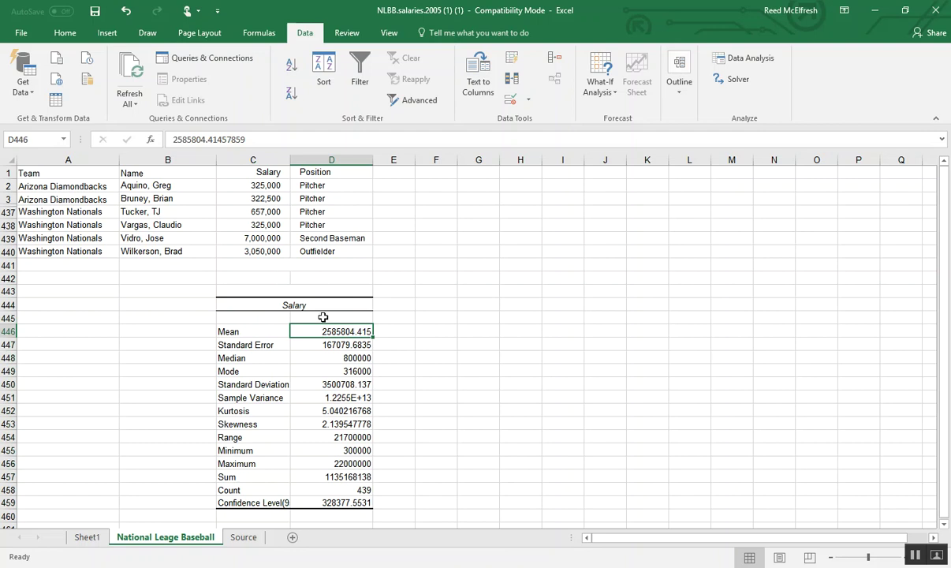
click(63, 33)
click(505, 78)
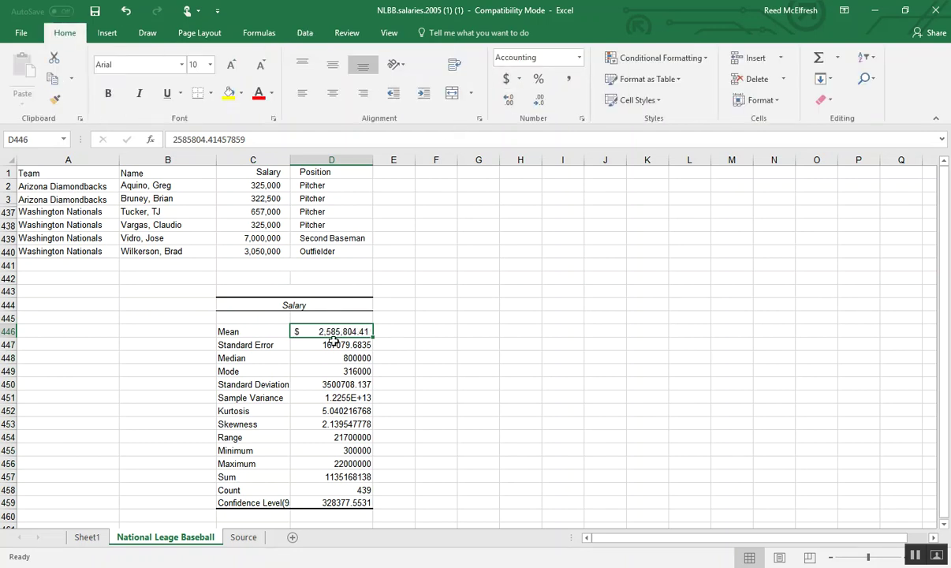
key(Down)
click(330, 384)
click(506, 79)
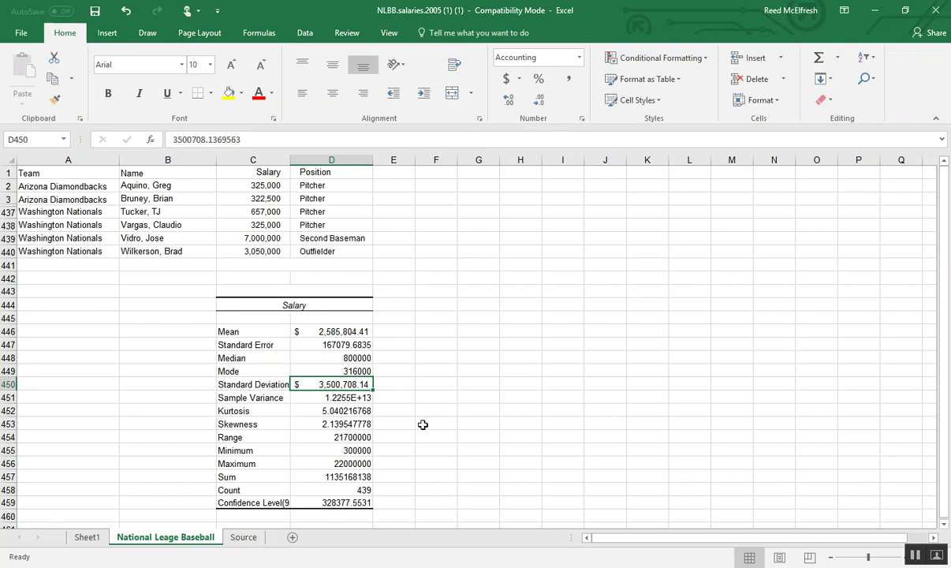
click(359, 436)
drag(359, 437, 359, 464)
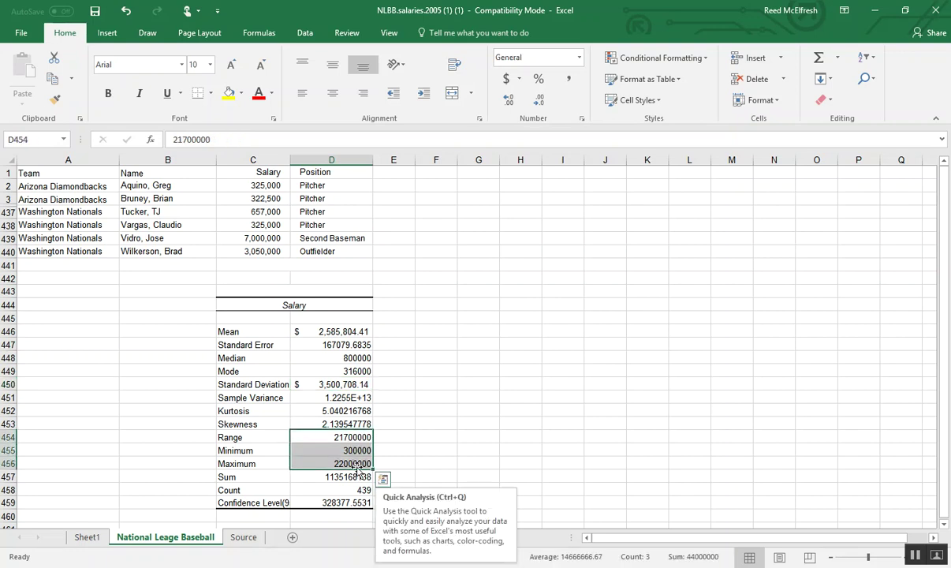
click(511, 81)
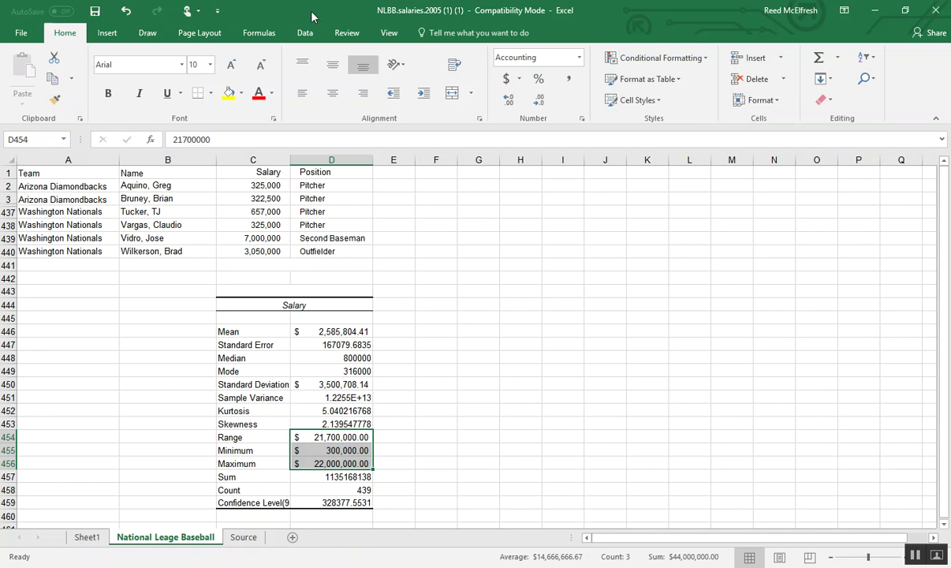
Enter the heading "Initial Bins" in F447 and the first bin value $300,000 in F448
click(421, 350)
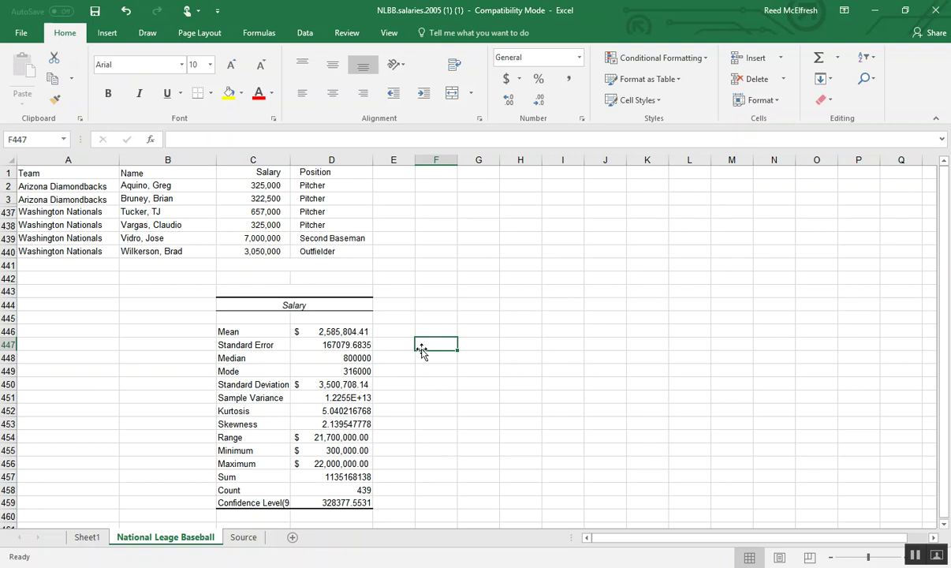
text(Initial Bins)
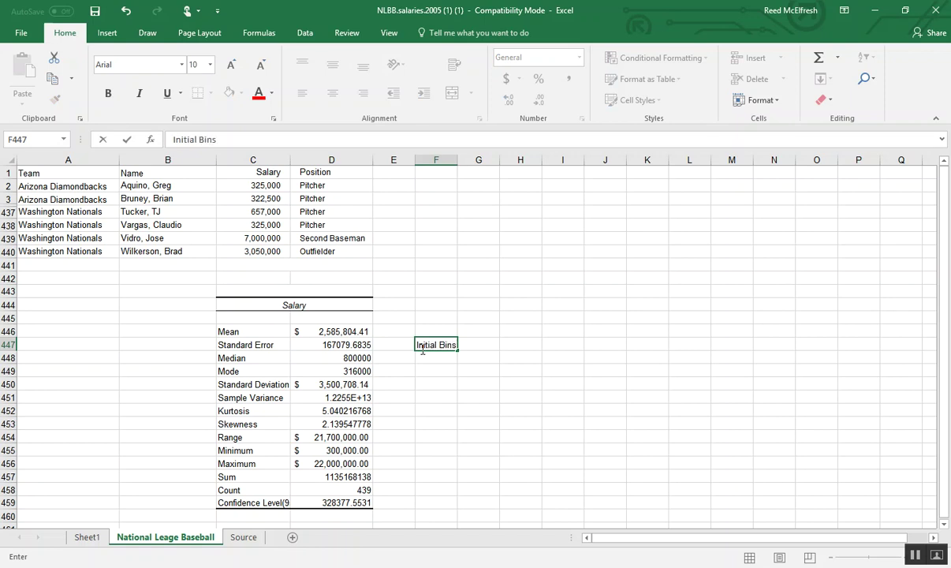
key(Return)
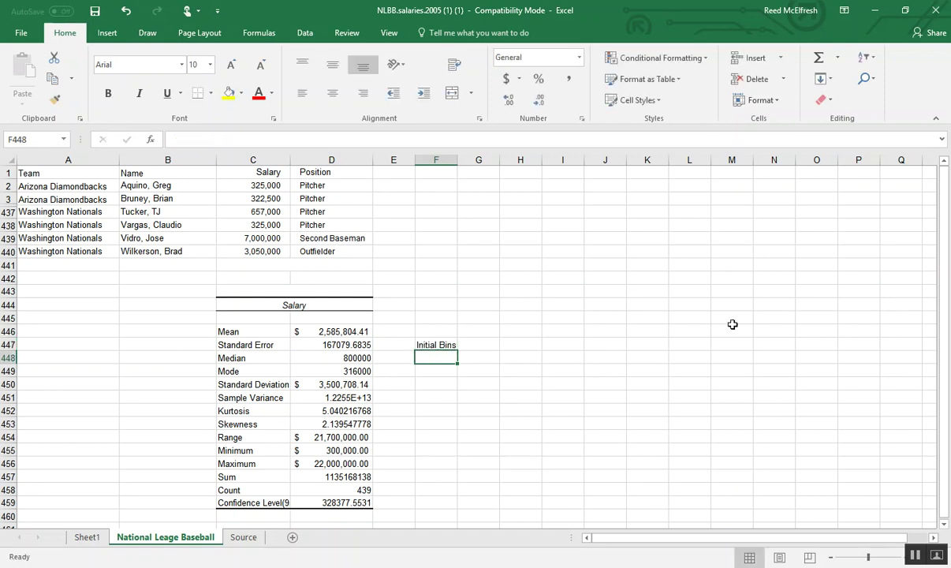
text($300,000)
key(Return)
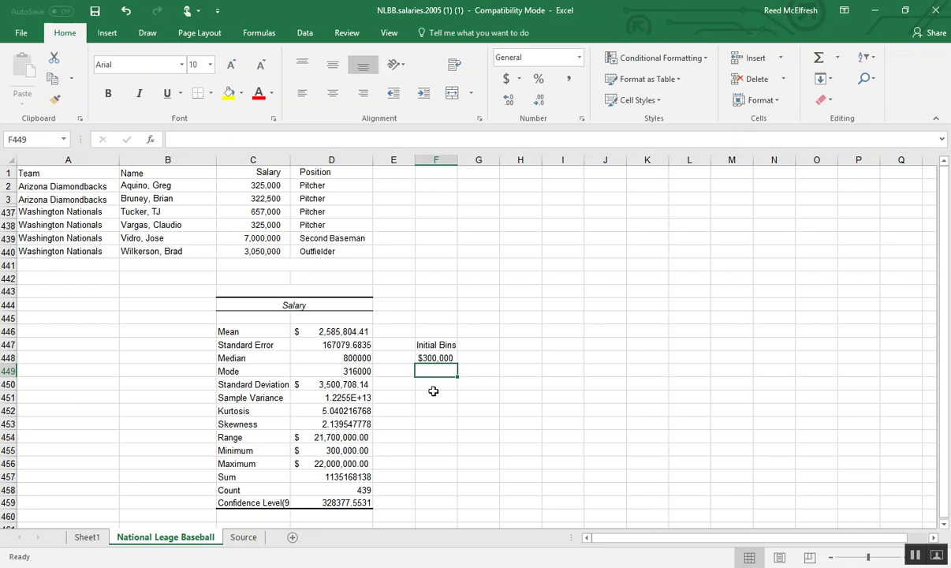
Calculate the second bin in F449 as a tenth of the salary range plus the first bin, using =D454/10+F448
text(=)
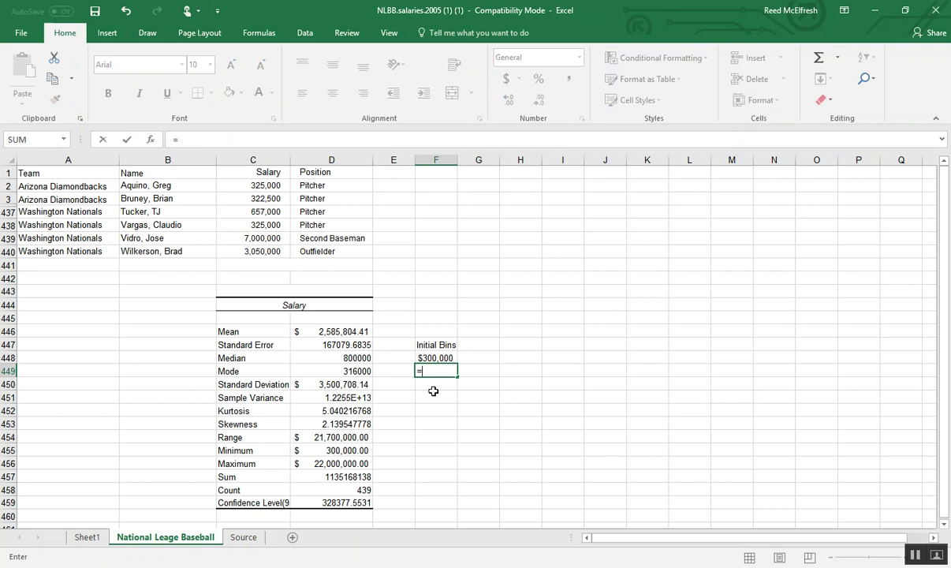
click(341, 437)
text(/)
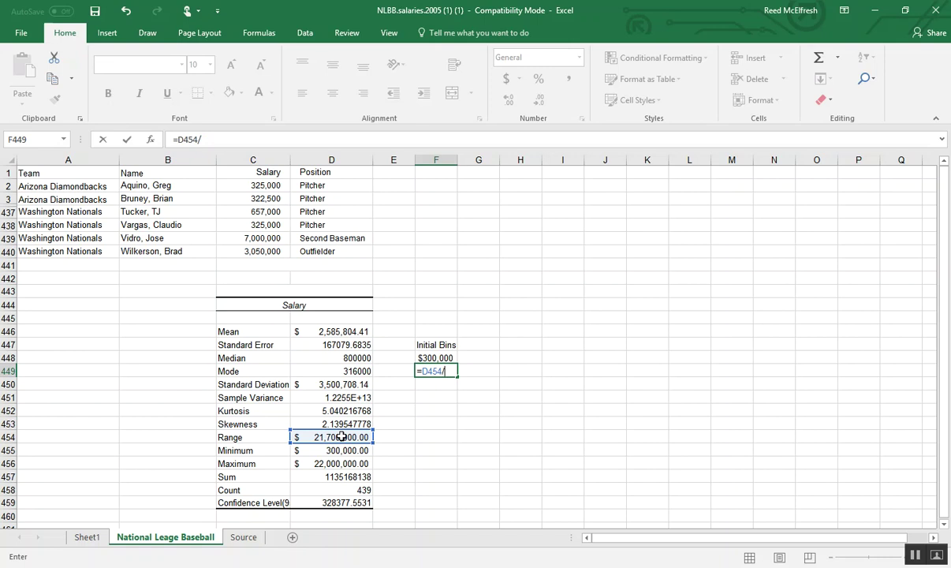
text(10+)
click(438, 357)
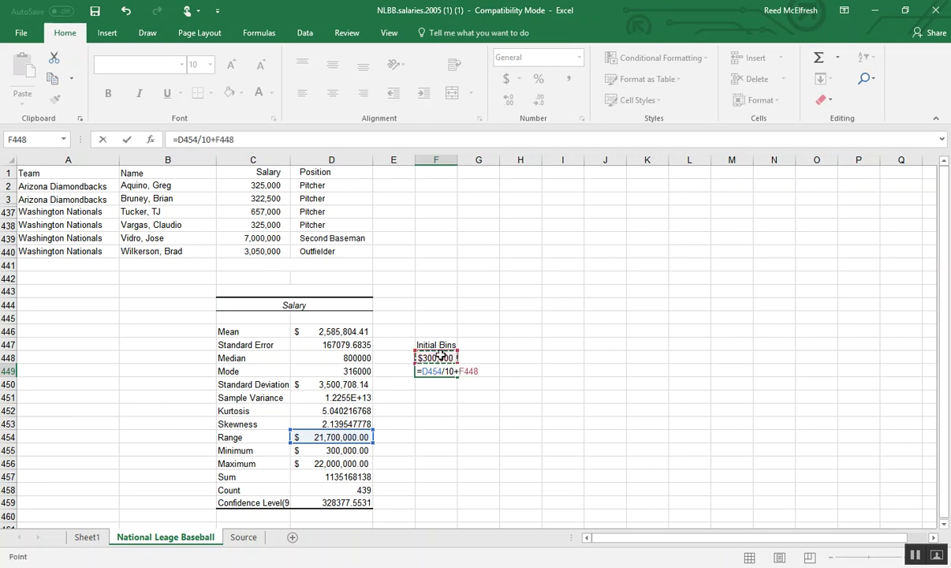
key(Return)
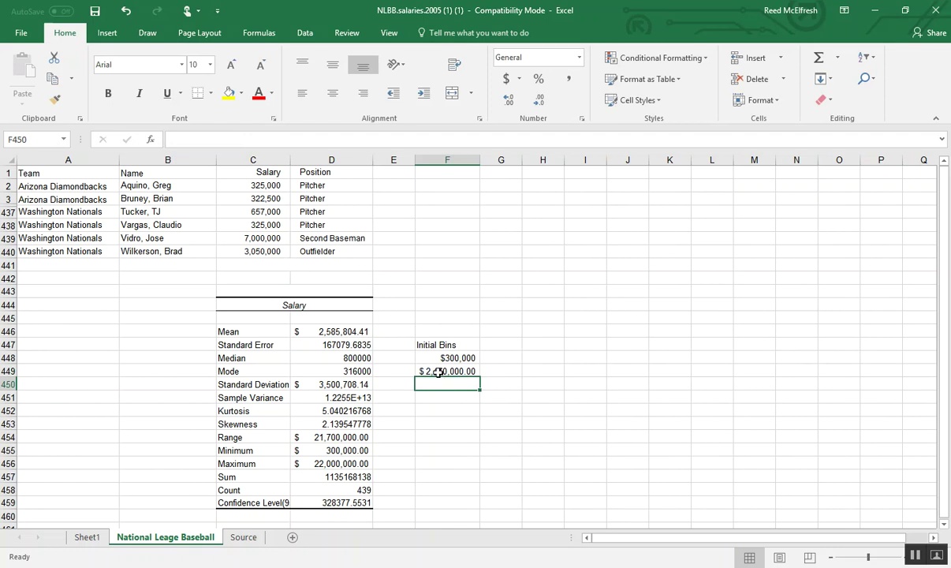
Try to fill the F449 bin formula down through F458 and fit column F to its contents
click(438, 372)
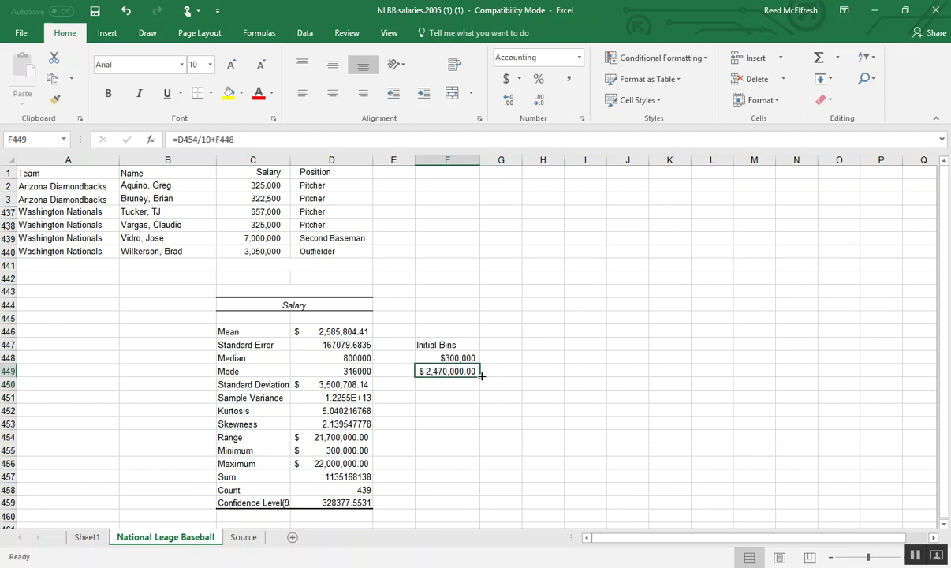
drag(481, 376, 467, 492)
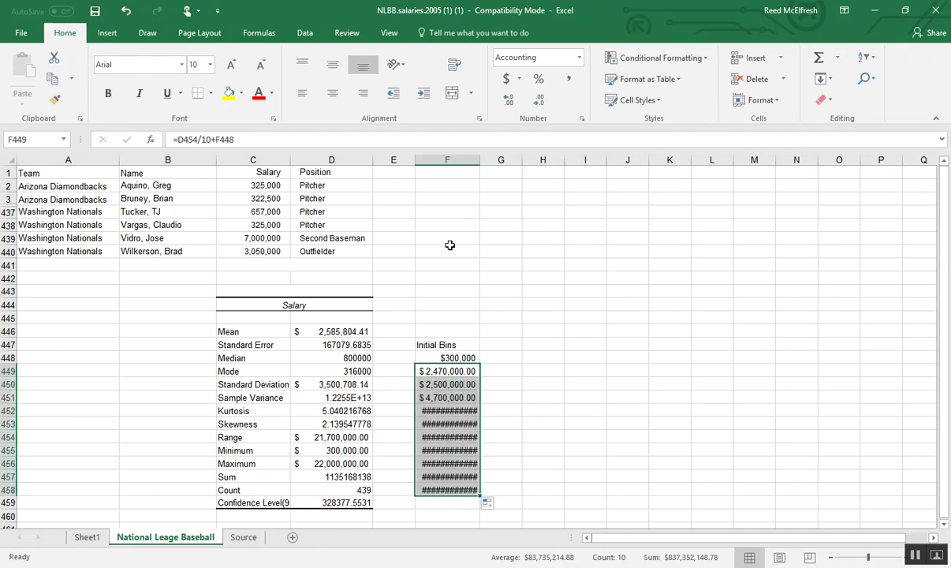
double_click(481, 161)
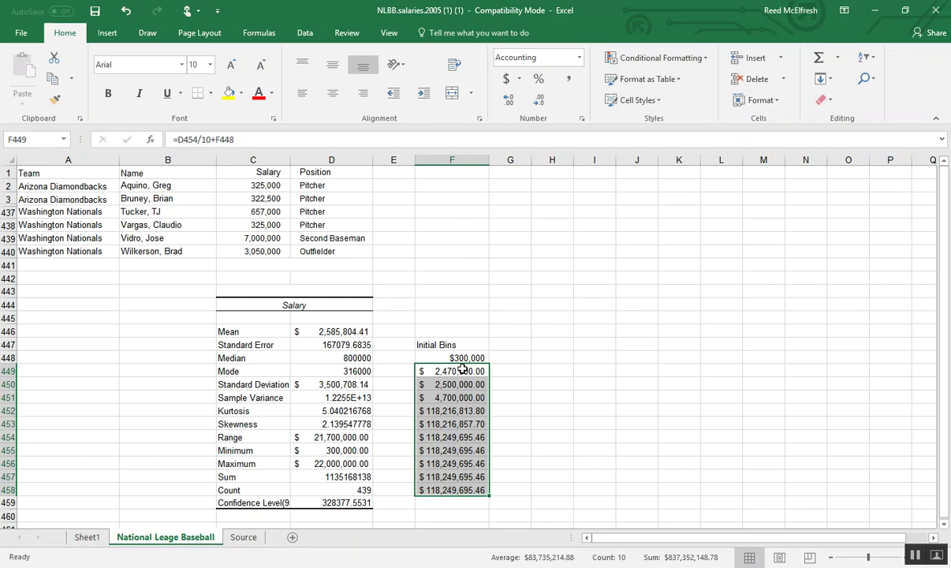
Undo the column F widening, the formula fill and the bin formula entered in F449
key(alt)
key(alt)
click(463, 369)
key(ctrl+z)
key(ctrl+z)
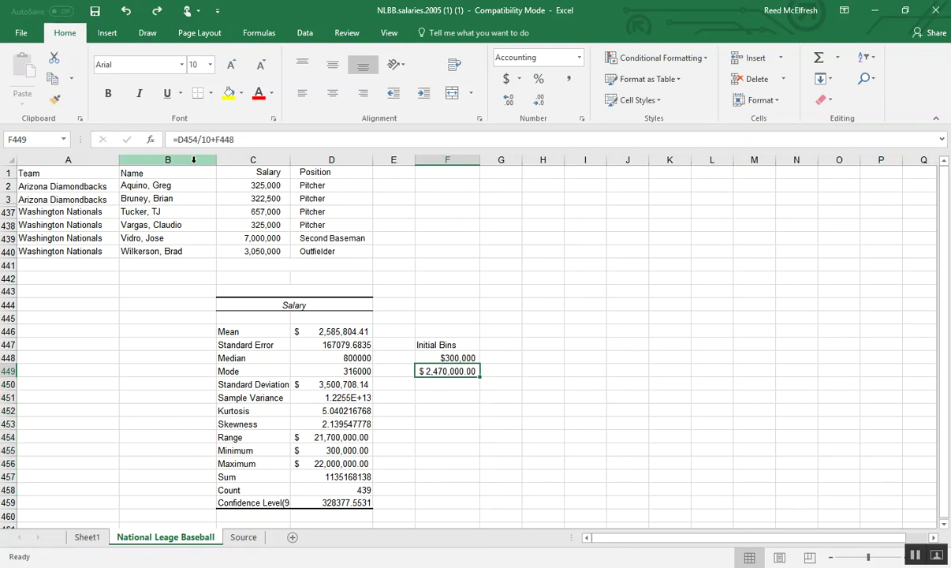
key(ctrl+z)
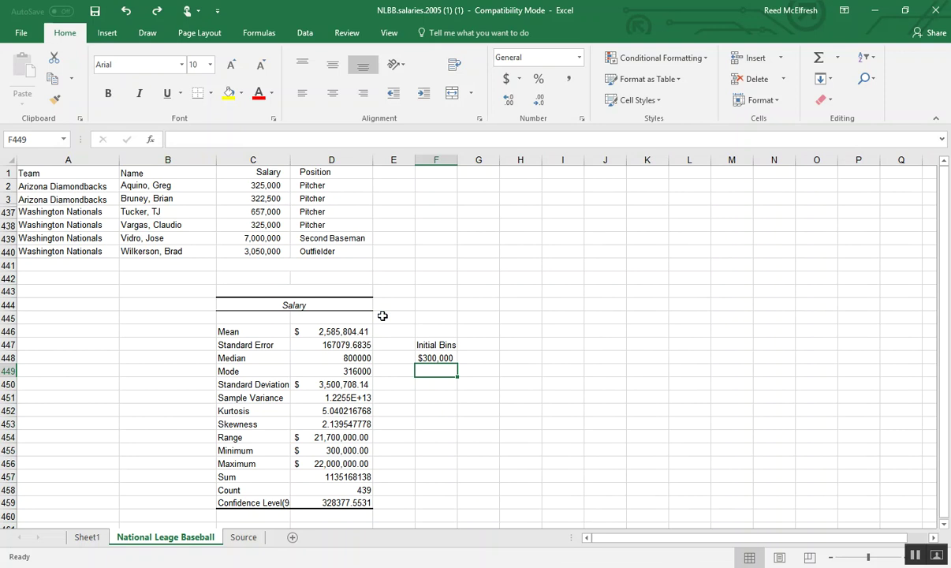
Calculate the second bin in F449 with an absolute reference to the salary range, using =$D$454/10+F448
text(=)
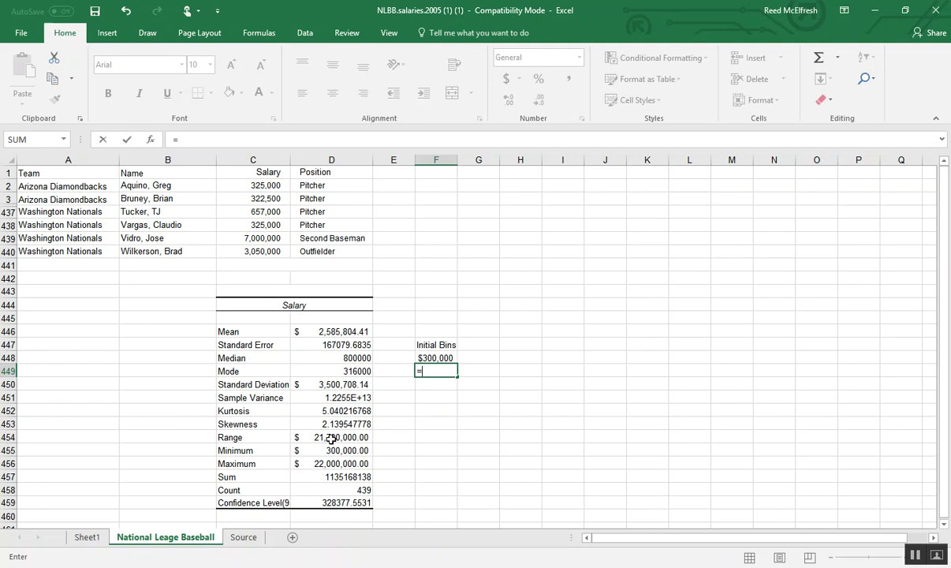
click(332, 440)
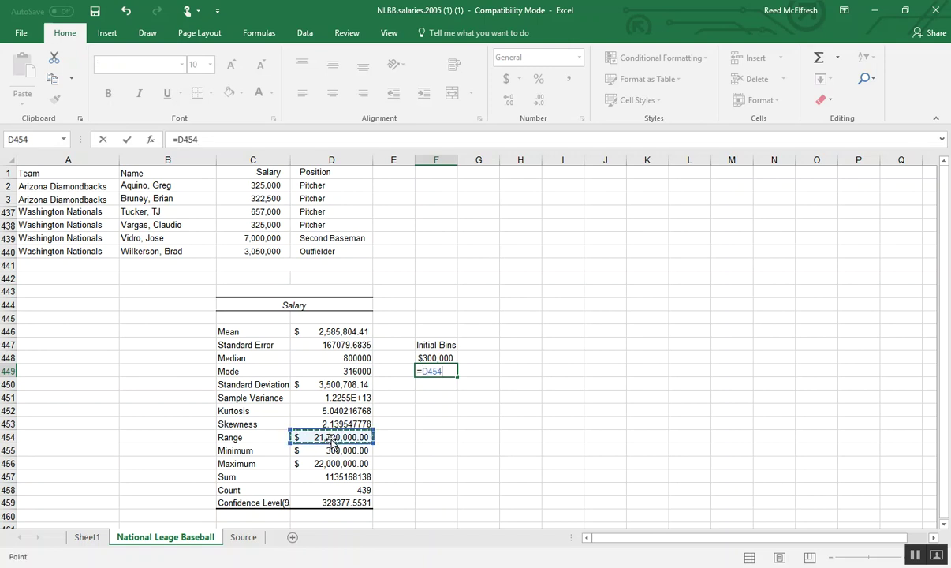
key(XF86AudioMute)
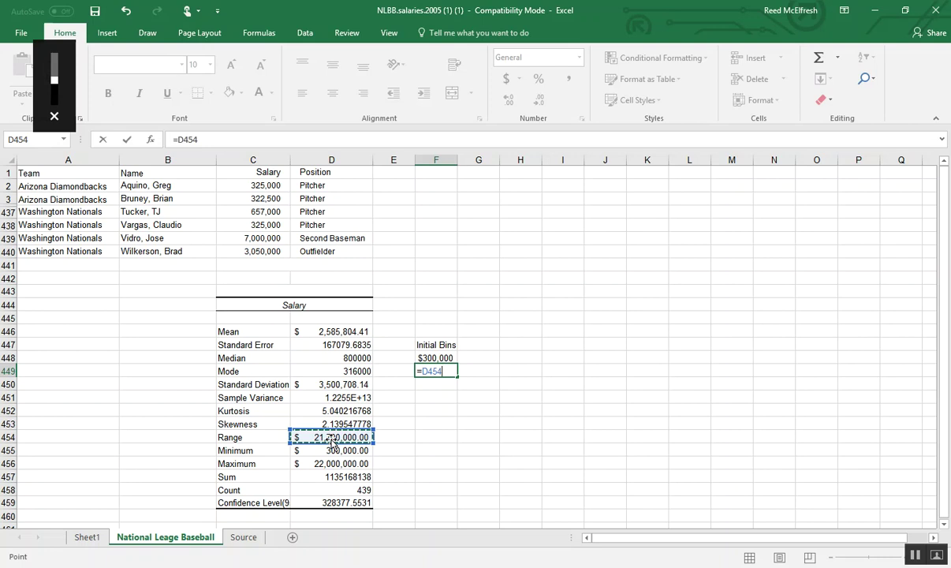
key(F4)
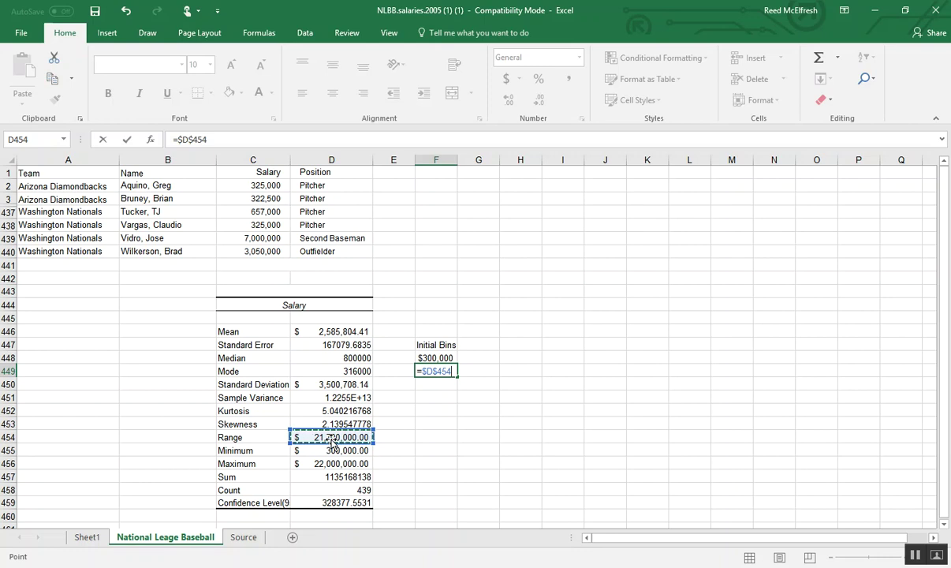
text(/10+)
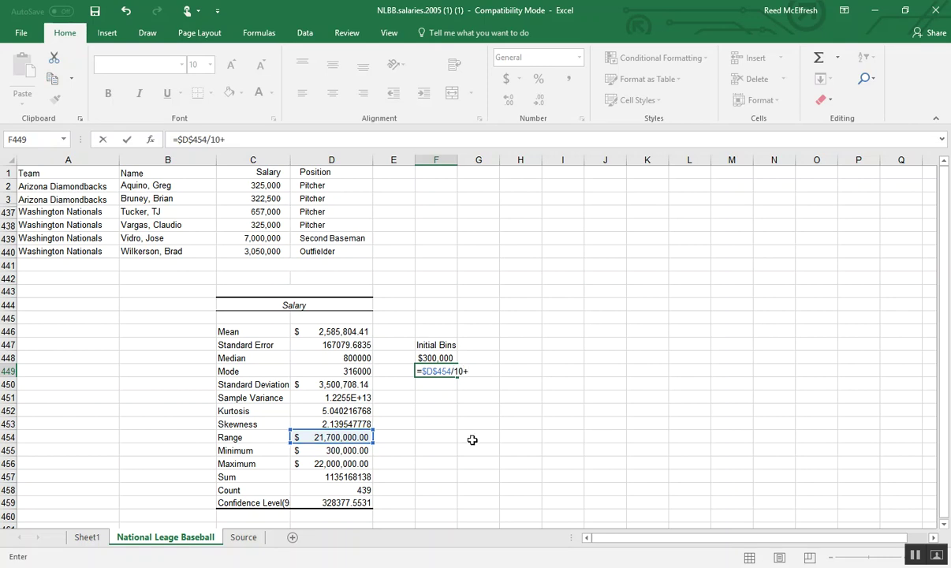
click(435, 359)
key(Return)
Fill the F449 bin formula down through F458 and fit column F to its contents
click(461, 370)
drag(479, 376, 473, 505)
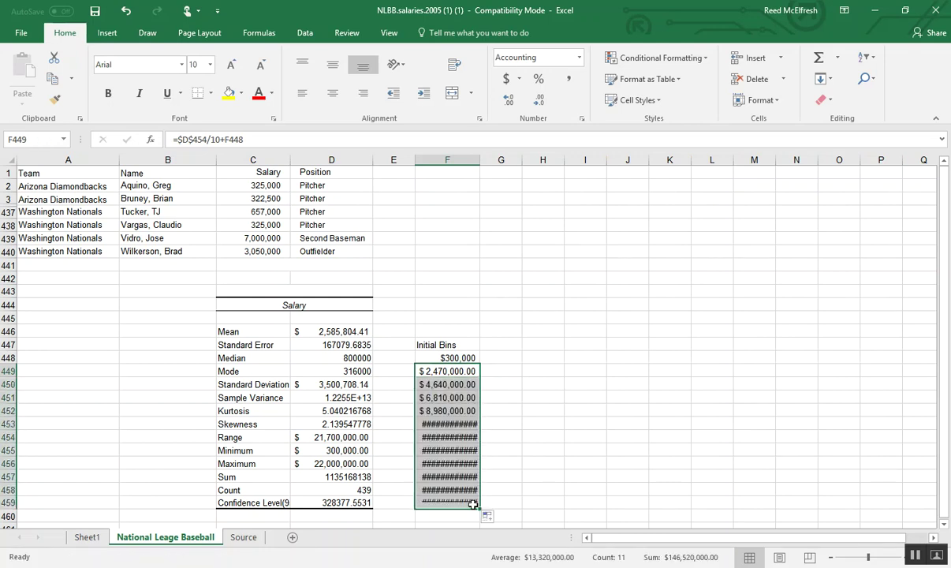
double_click(480, 162)
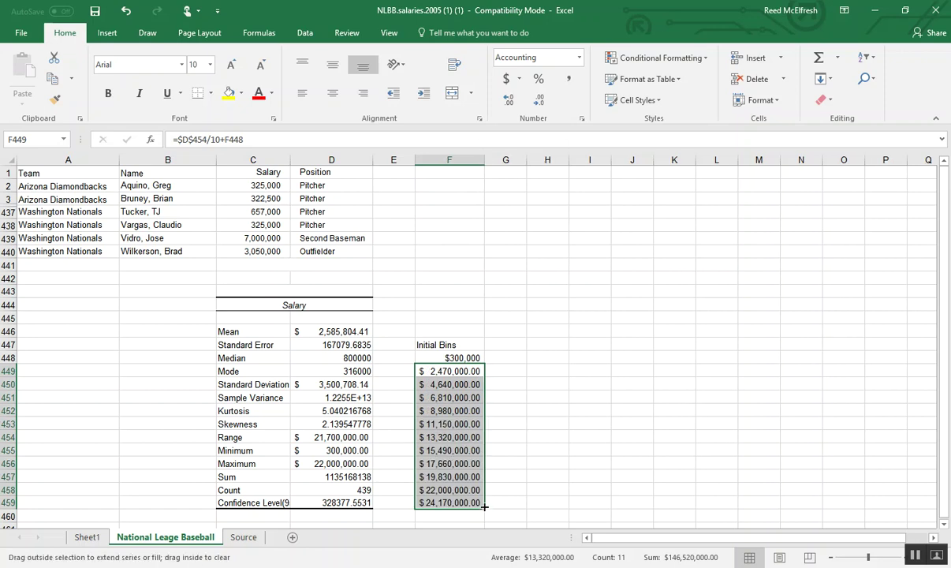
drag(485, 507, 485, 497)
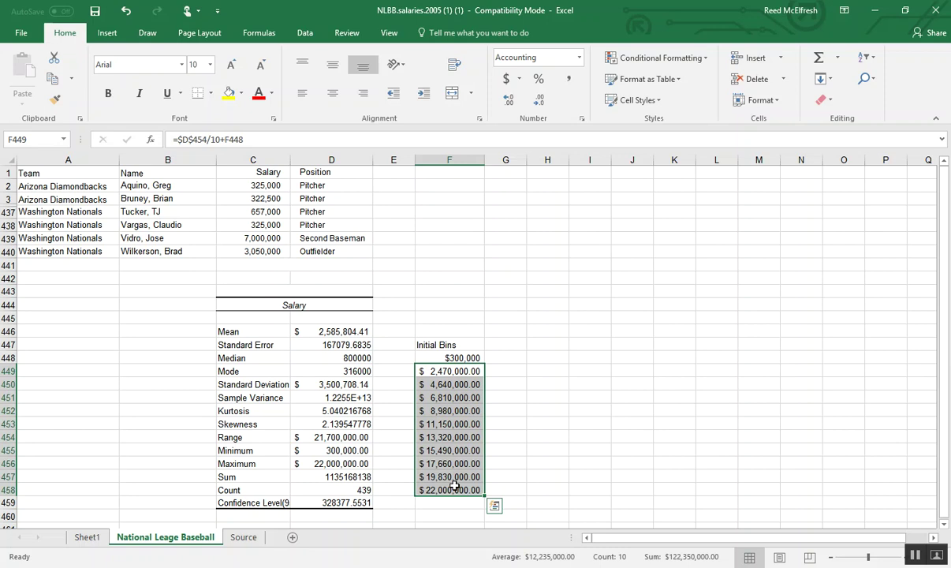
Copy the calculated bins F449:F458 as values only to H449:H458 and apply the dollar Accounting format
key(ctrl+c)
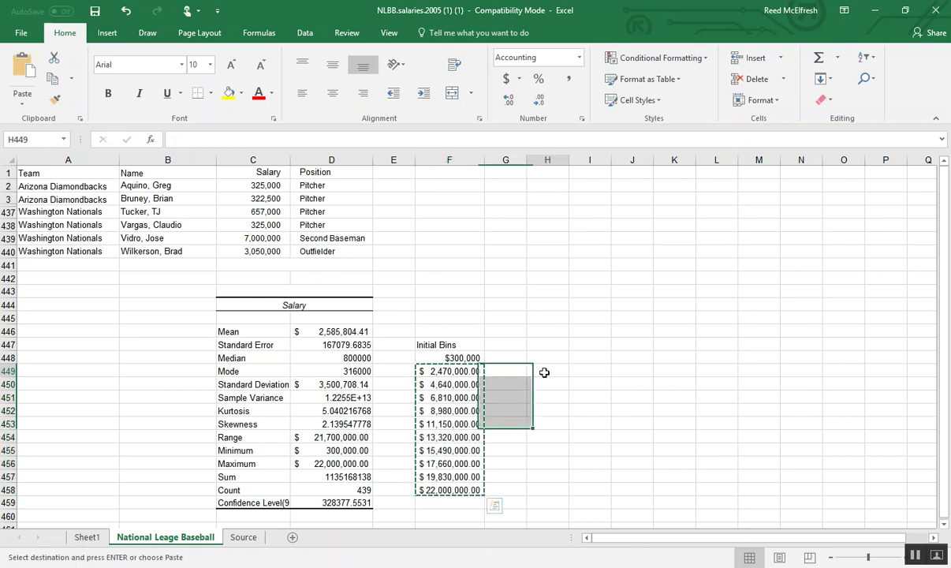
right_click(546, 374)
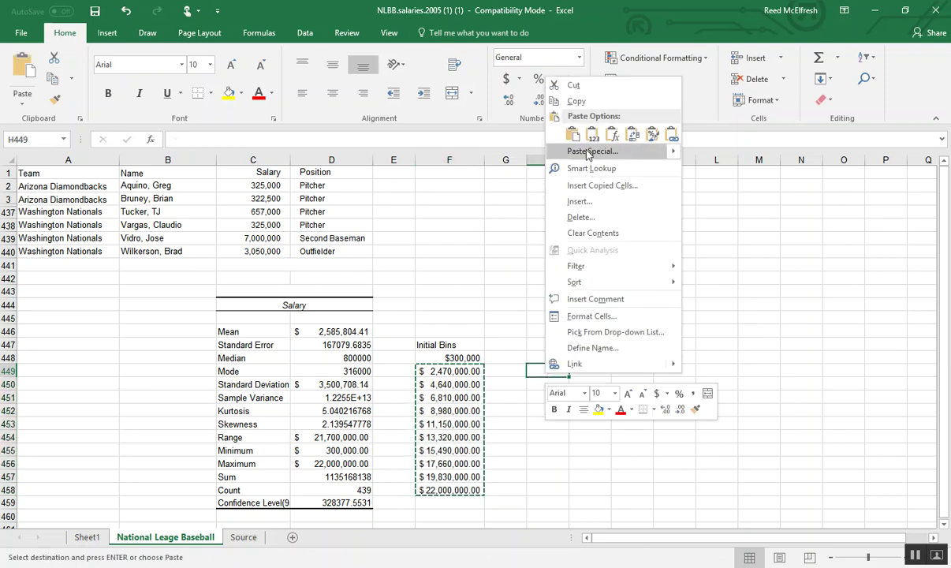
click(593, 135)
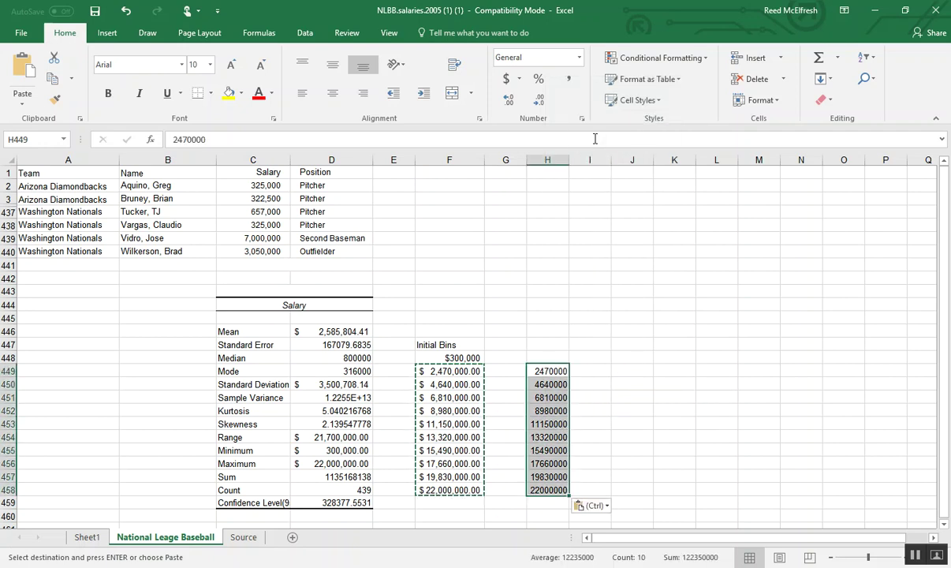
drag(569, 160, 568, 159)
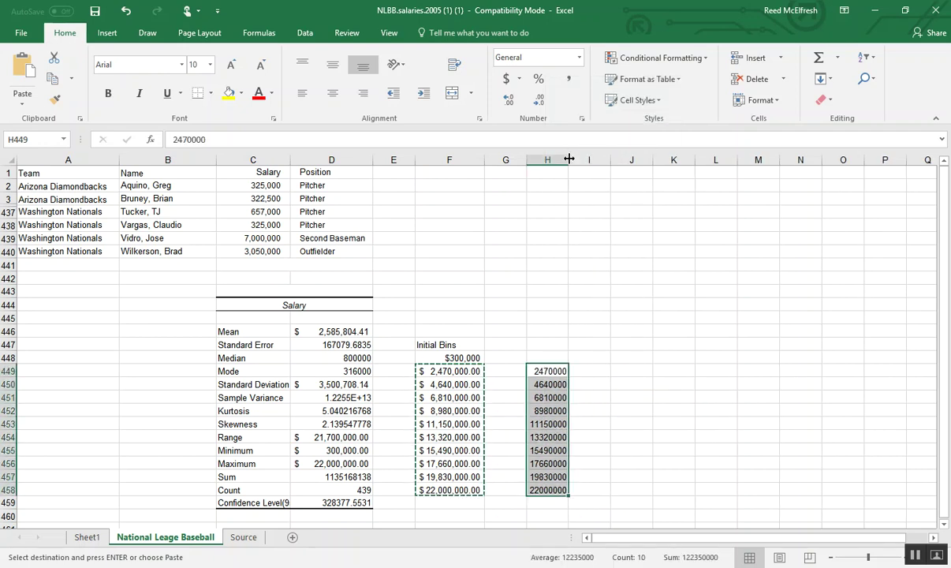
click(506, 78)
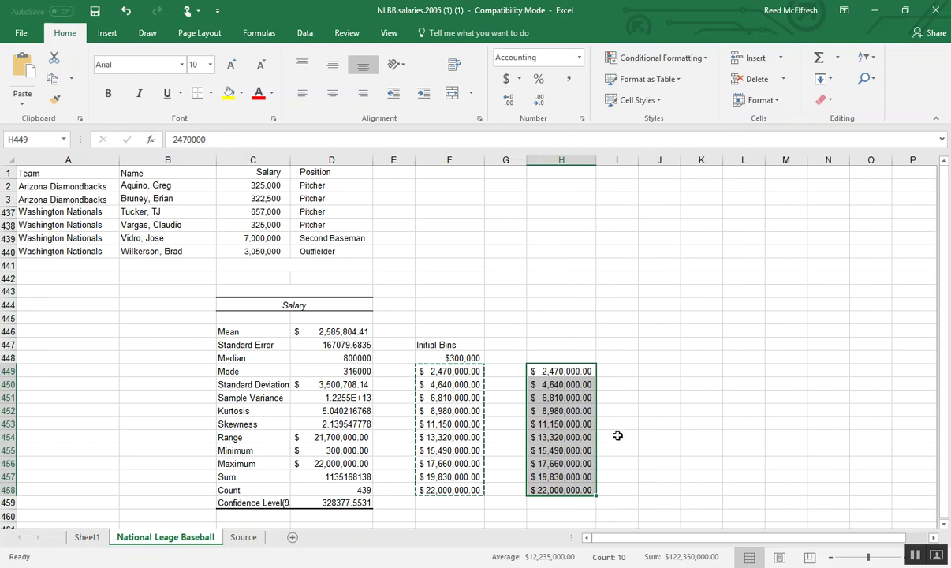
Enter the heading "Bins" in H448 above the pasted bin values
click(558, 358)
text(Bins)
key(Return)
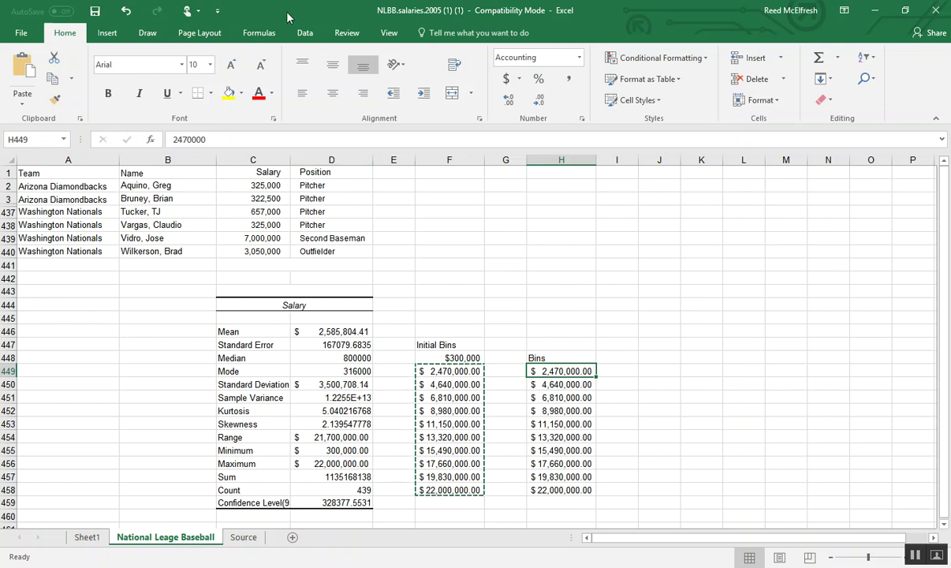
Start a Histogram data analysis with the salary column $C$1:$C$440 as the input range
click(305, 32)
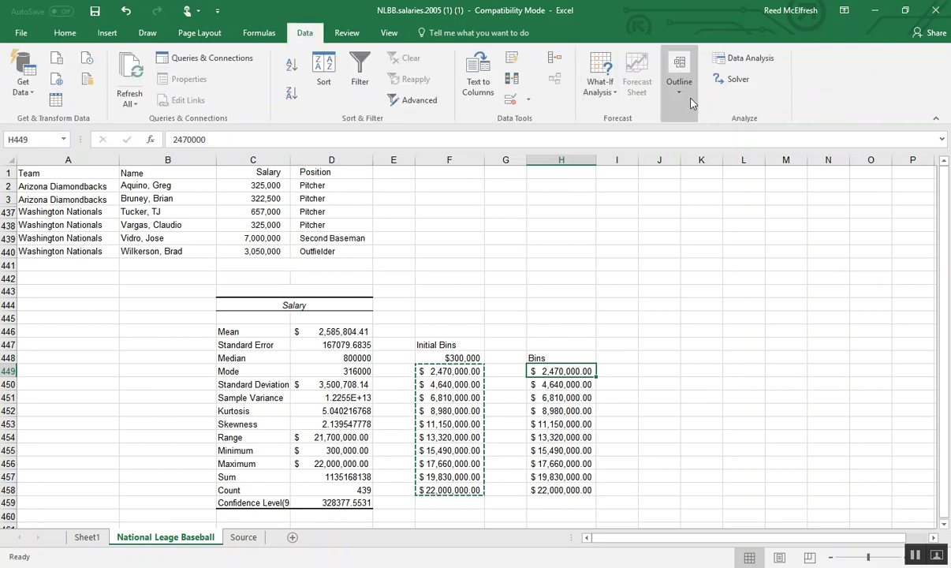
click(744, 62)
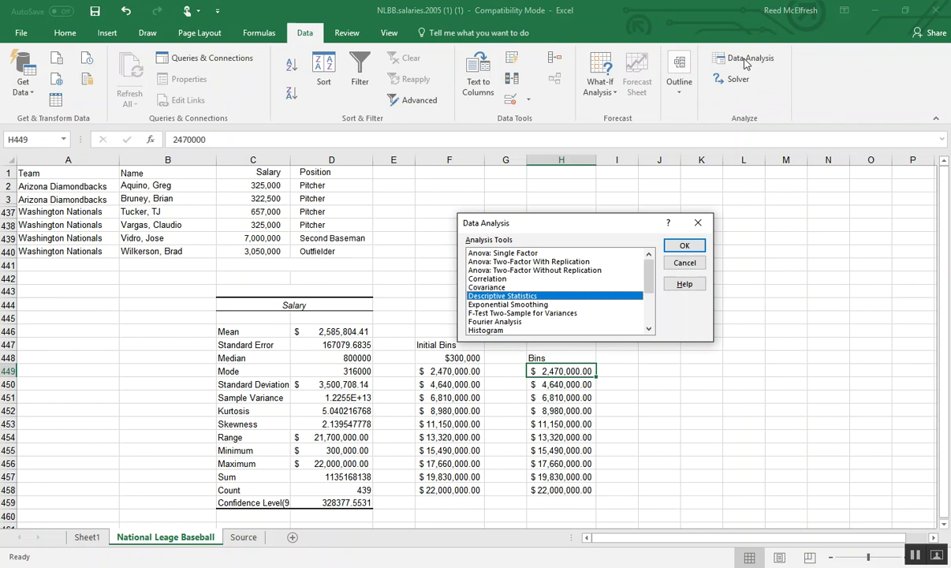
key(h)
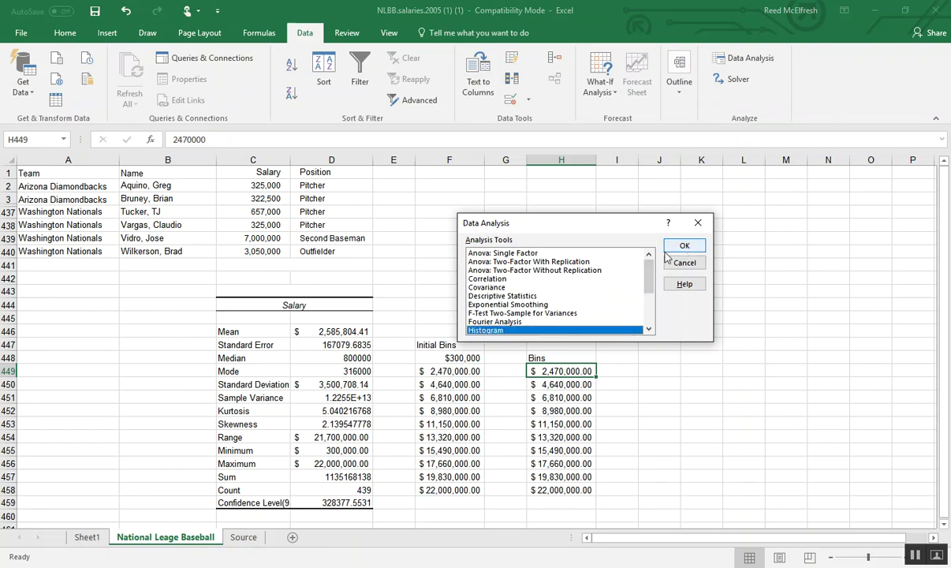
click(678, 246)
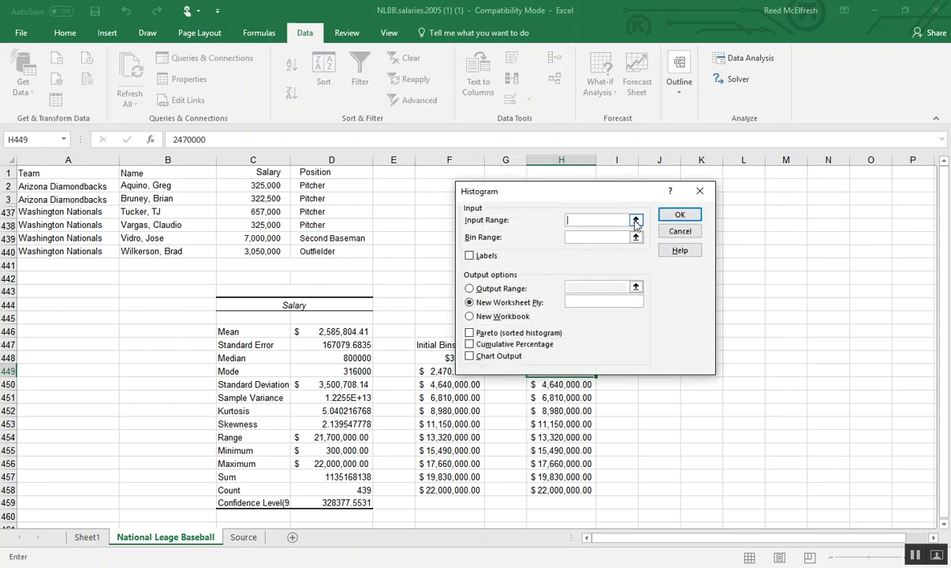
click(636, 221)
drag(268, 172, 272, 249)
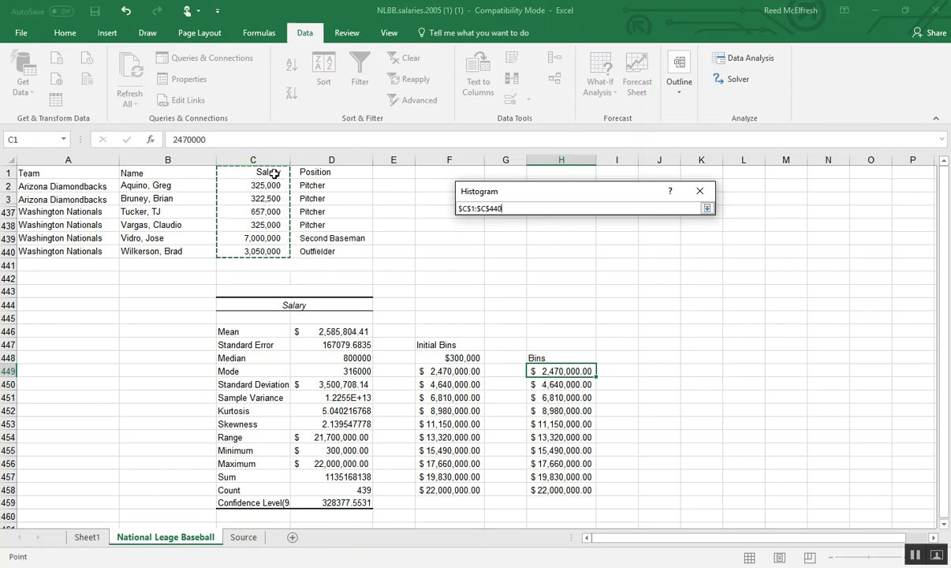
click(707, 209)
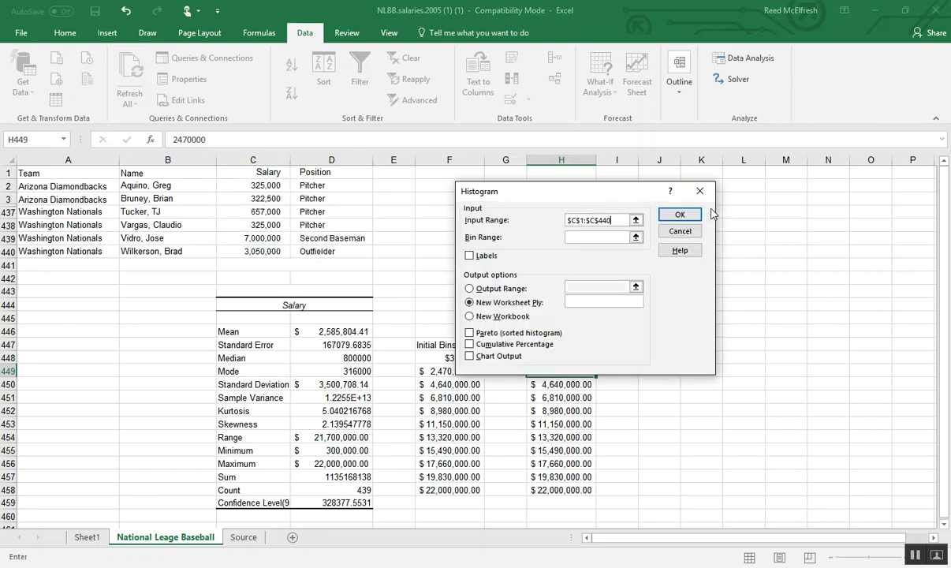
Set the histogram's bin range to $H$448:$H$458 and mark the ranges as including labels
click(636, 236)
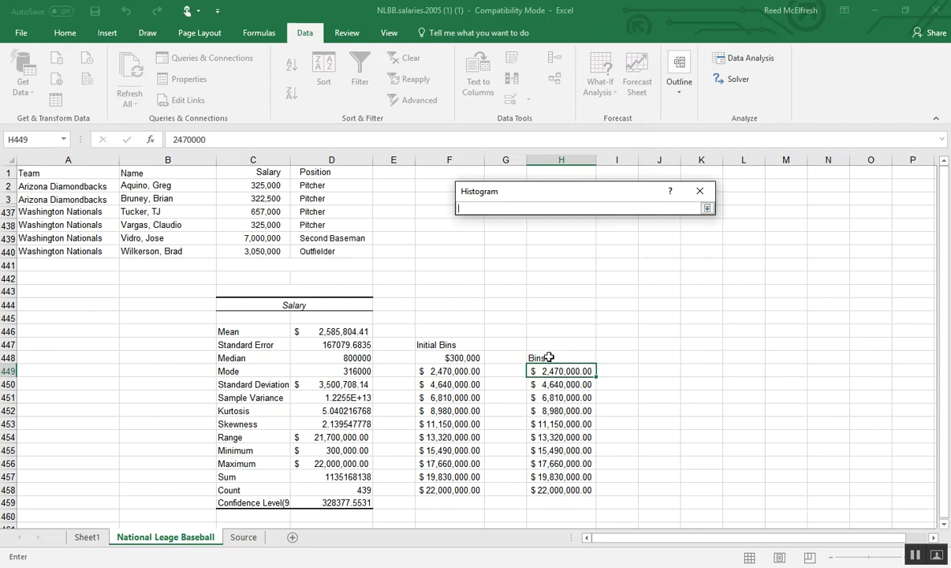
drag(549, 358, 546, 490)
click(707, 209)
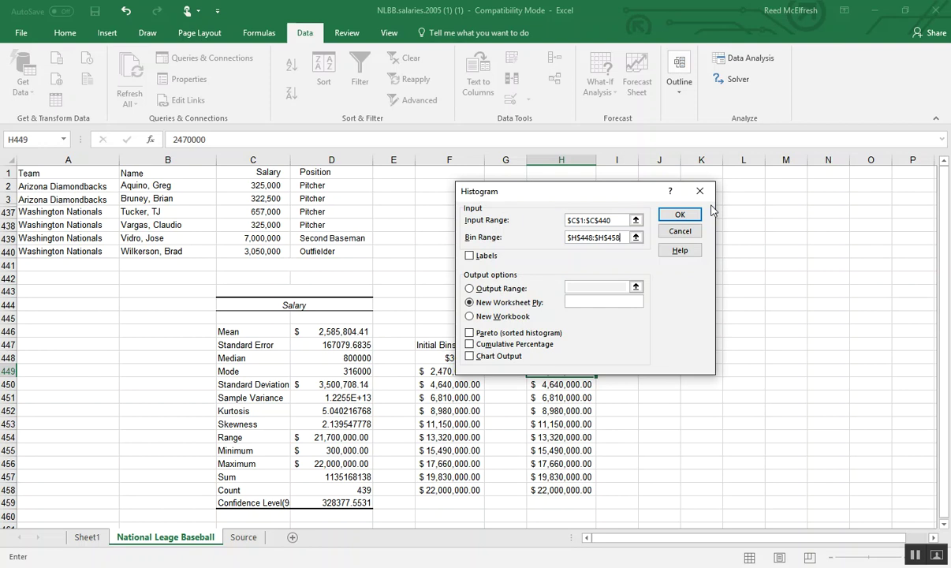
click(481, 256)
Direct the histogram output to an output range on this sheet starting at $I$448
click(499, 291)
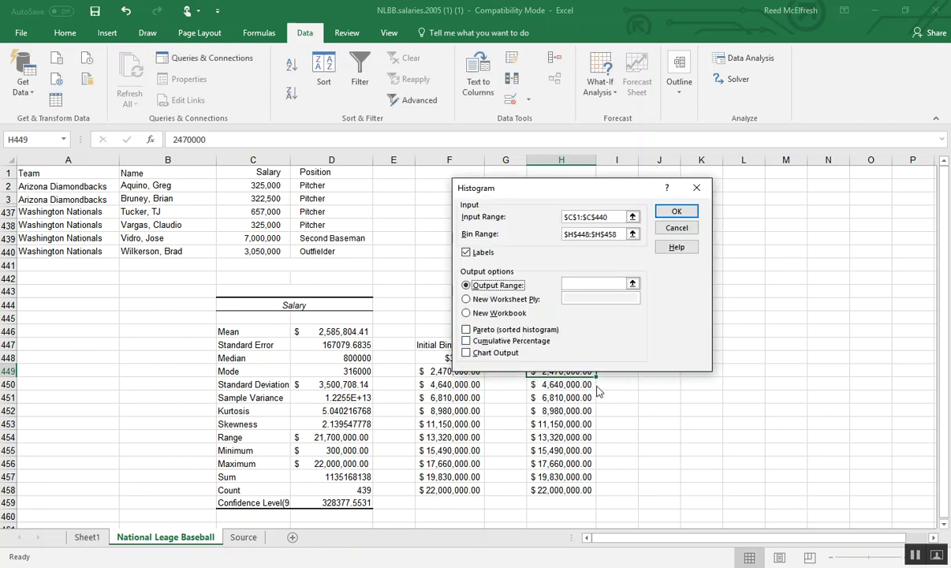
drag(595, 202, 470, 162)
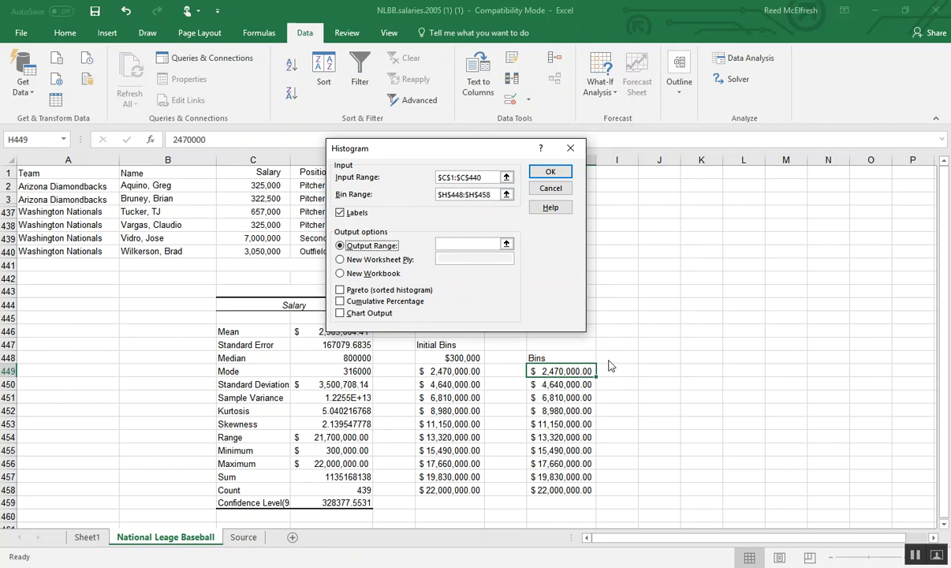
click(506, 243)
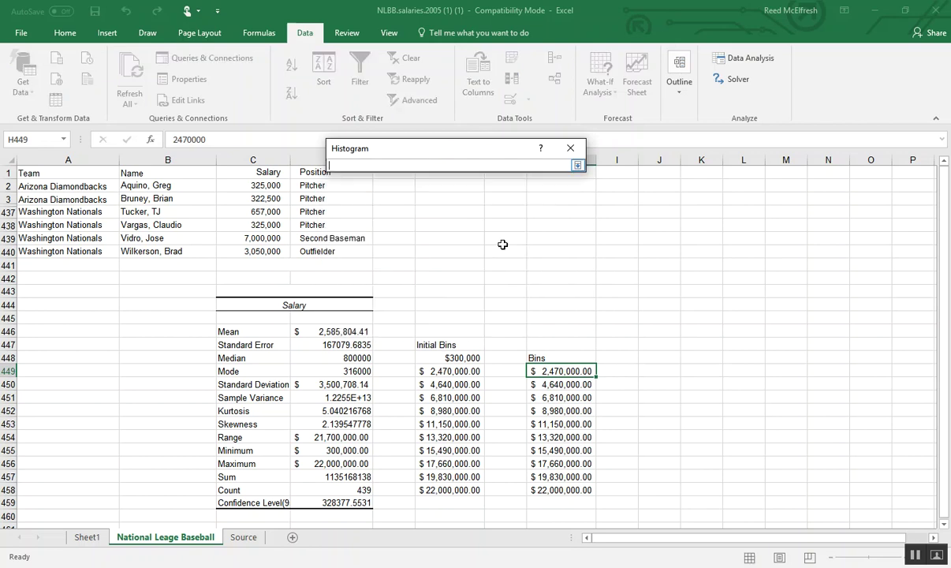
click(611, 359)
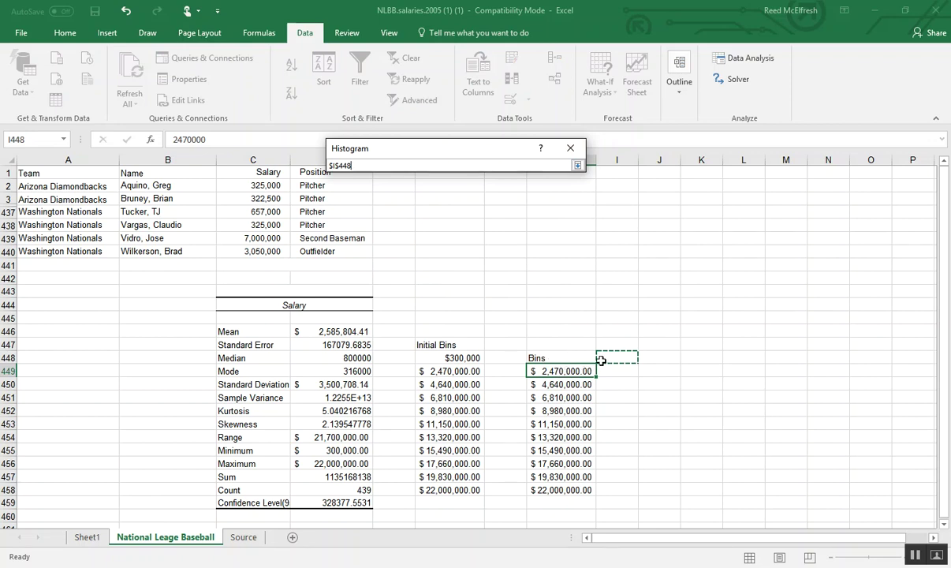
click(577, 166)
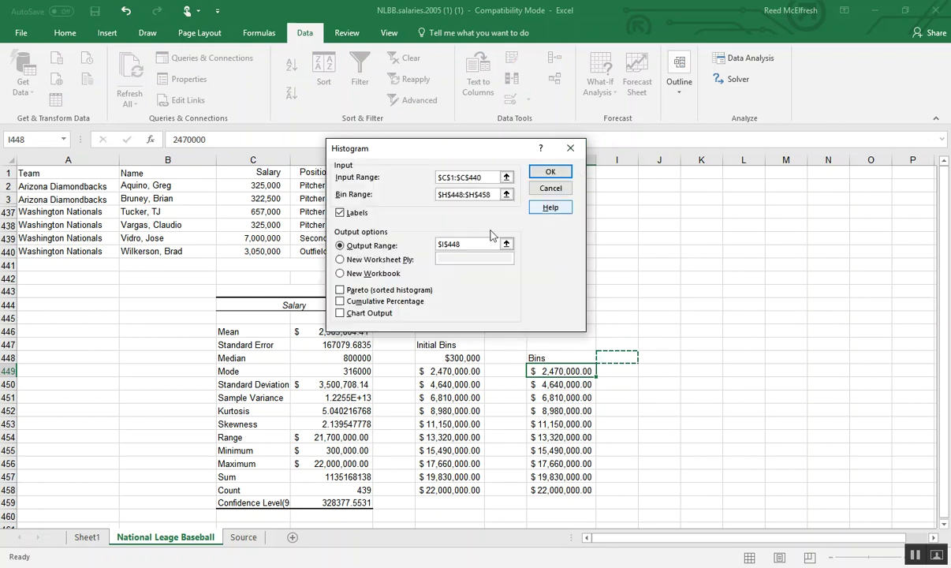
Include the cumulative percentage and chart output, and generate the histogram
click(394, 302)
click(371, 314)
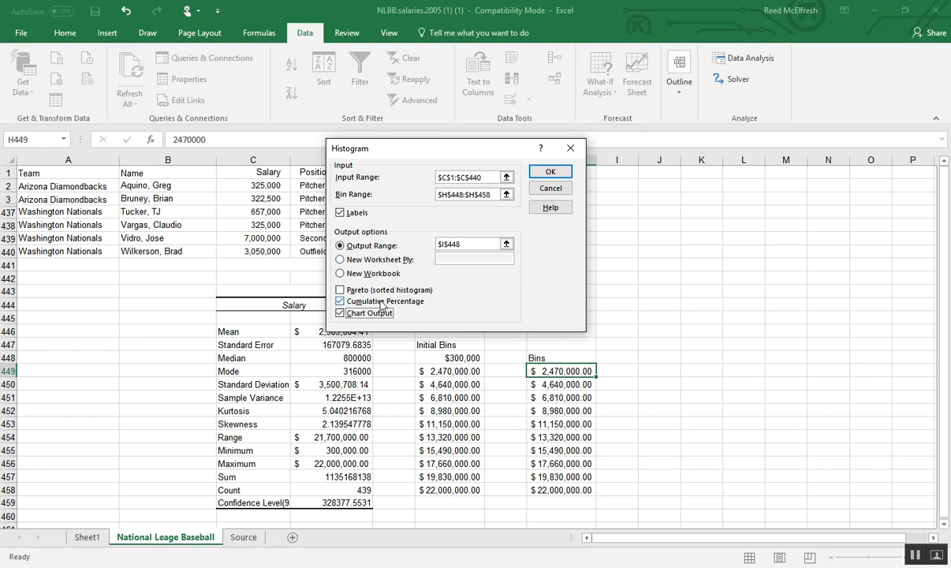
click(551, 173)
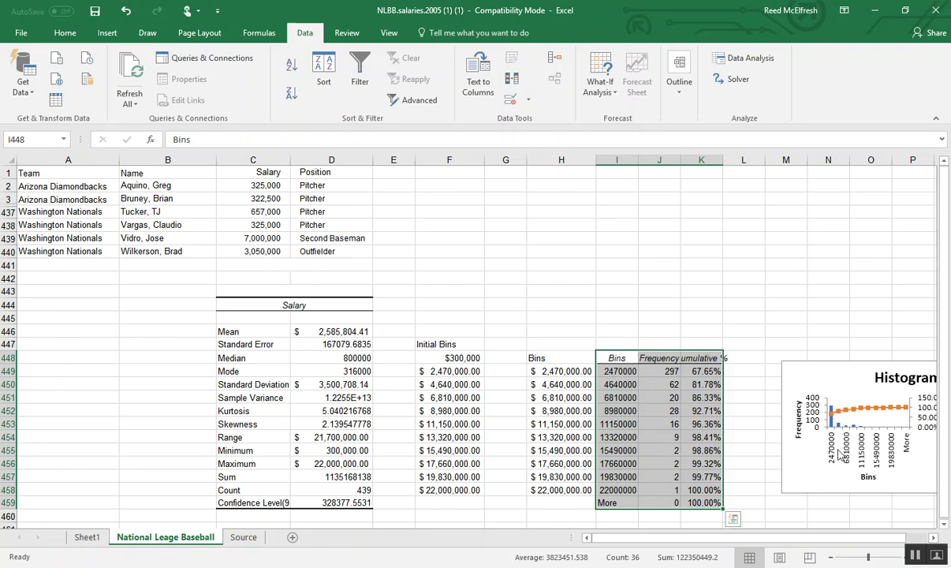
Format the histogram output's bin values in I449:I458 as Accounting and fit the Cumulative % column to its contents
drag(638, 160, 636, 160)
click(617, 365)
drag(618, 364, 612, 490)
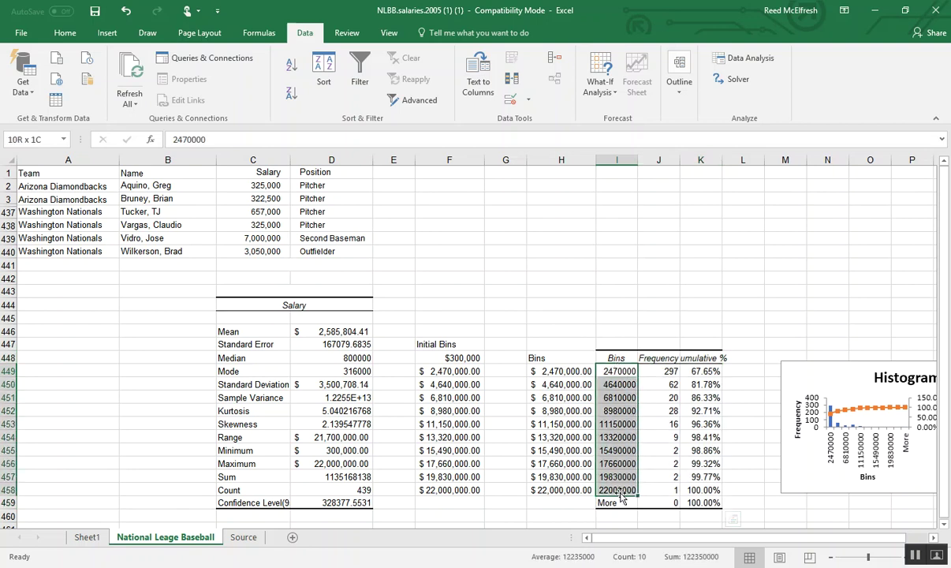
click(66, 33)
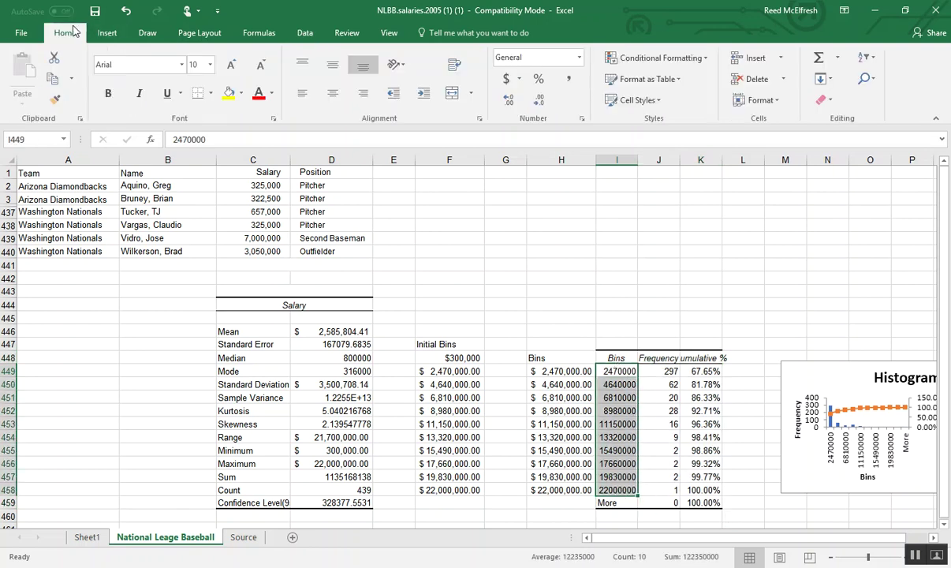
click(509, 80)
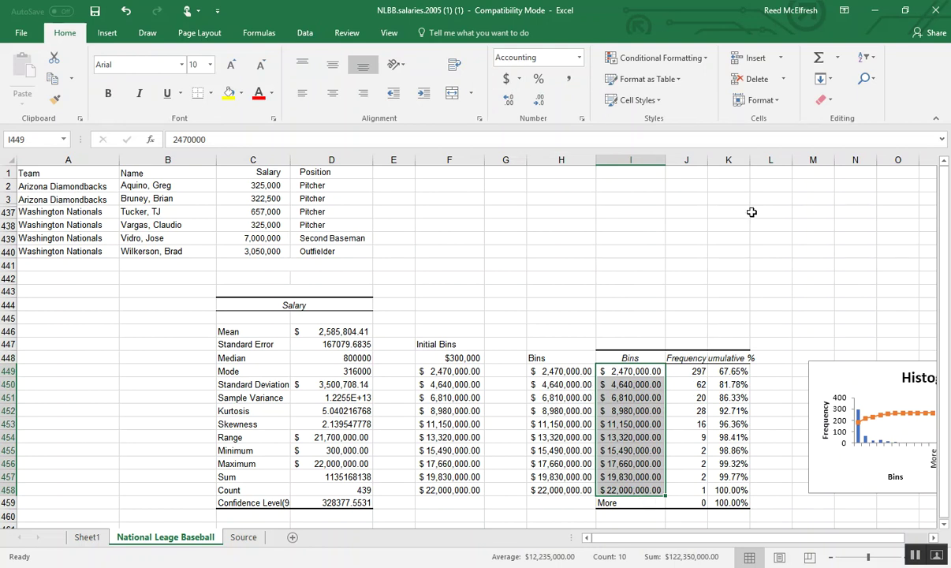
double_click(750, 160)
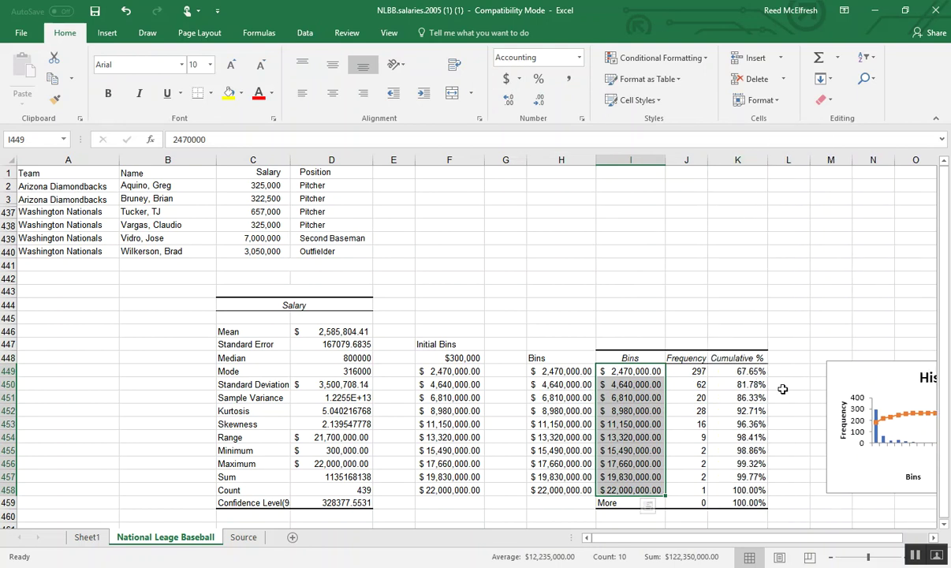
Compare the last initial bin with the maximum salary, and clear the More row I459:K459 from the histogram output
scroll(742, 410, right, 1)
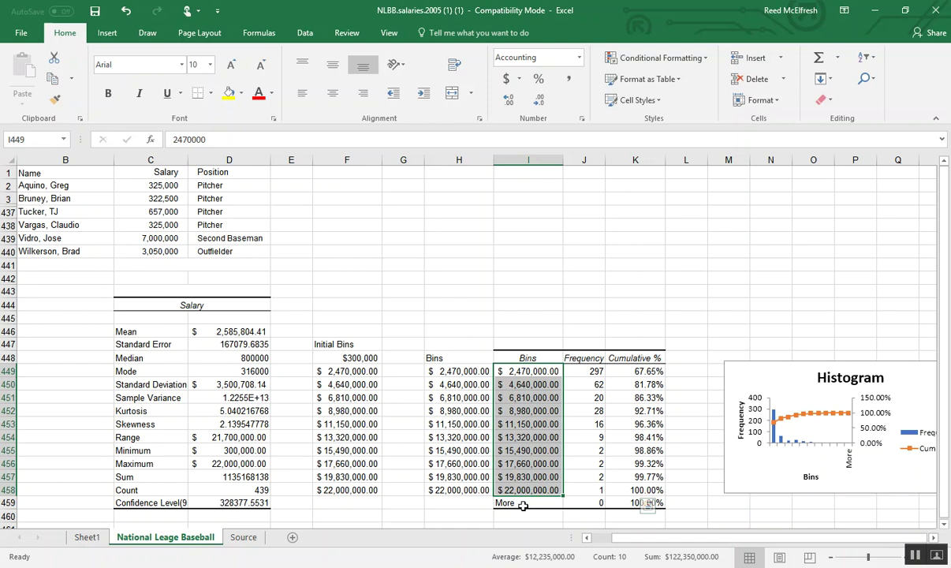
drag(512, 503, 621, 503)
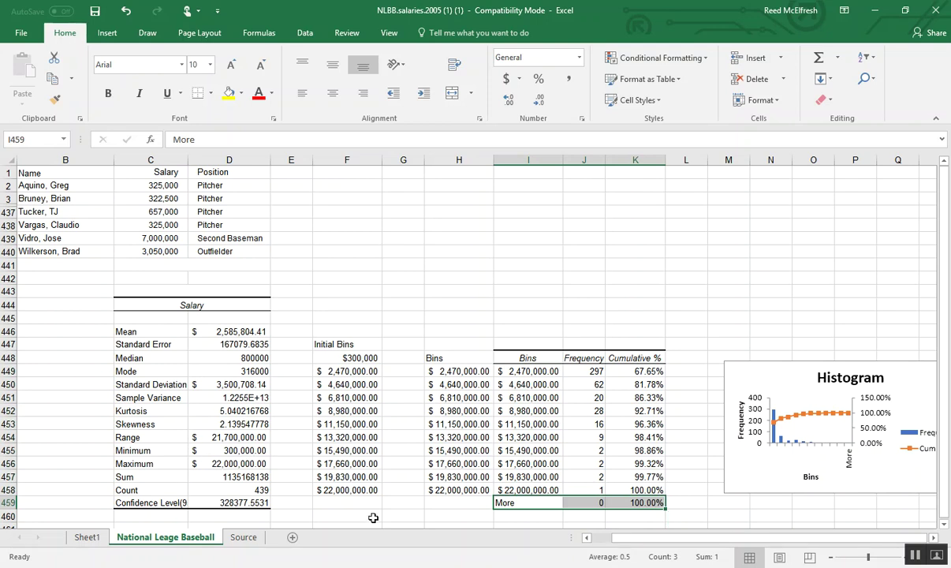
click(335, 490)
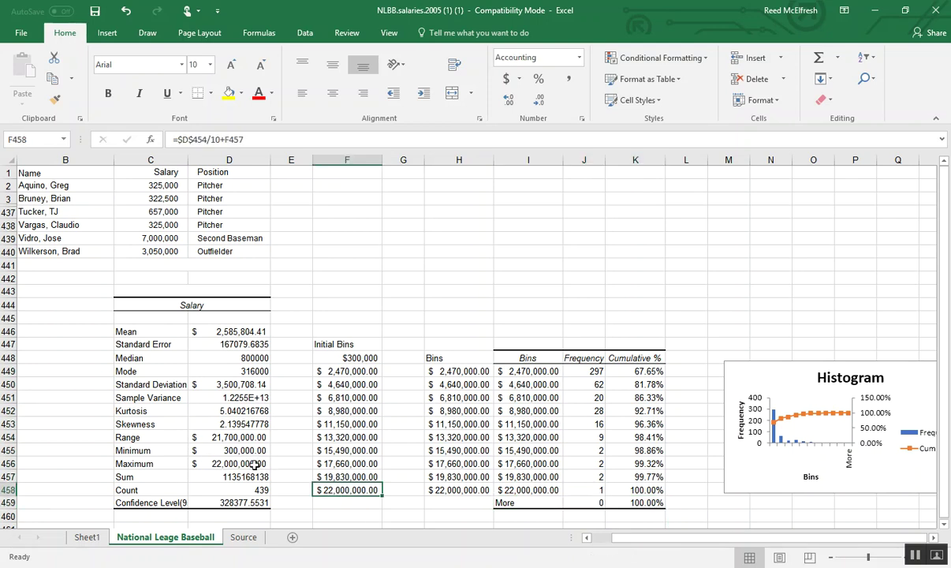
click(256, 465)
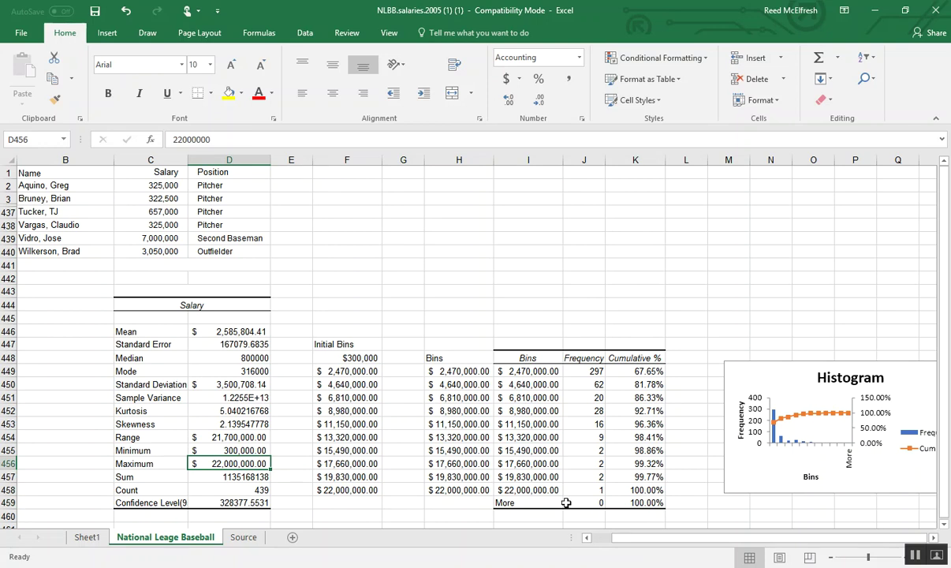
drag(521, 503, 619, 503)
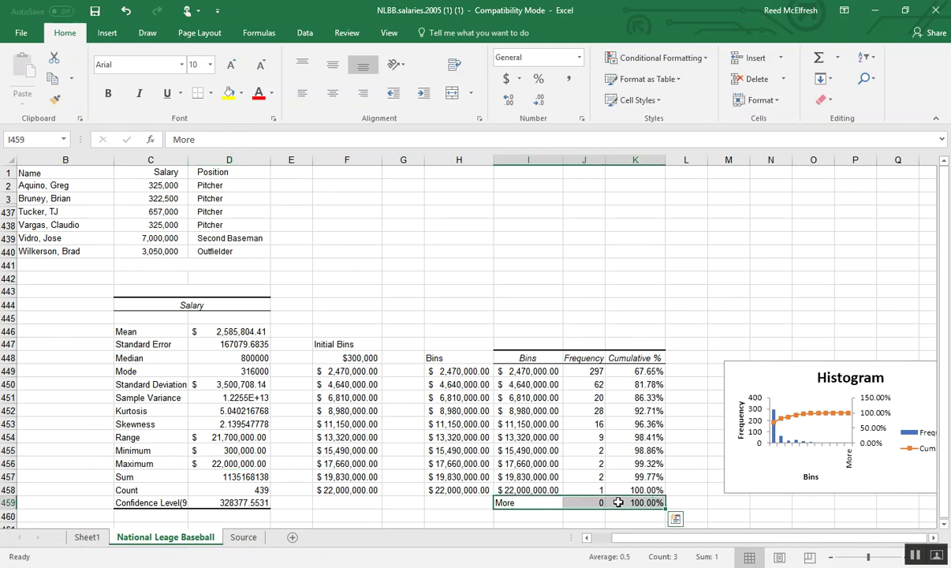
key(Delete)
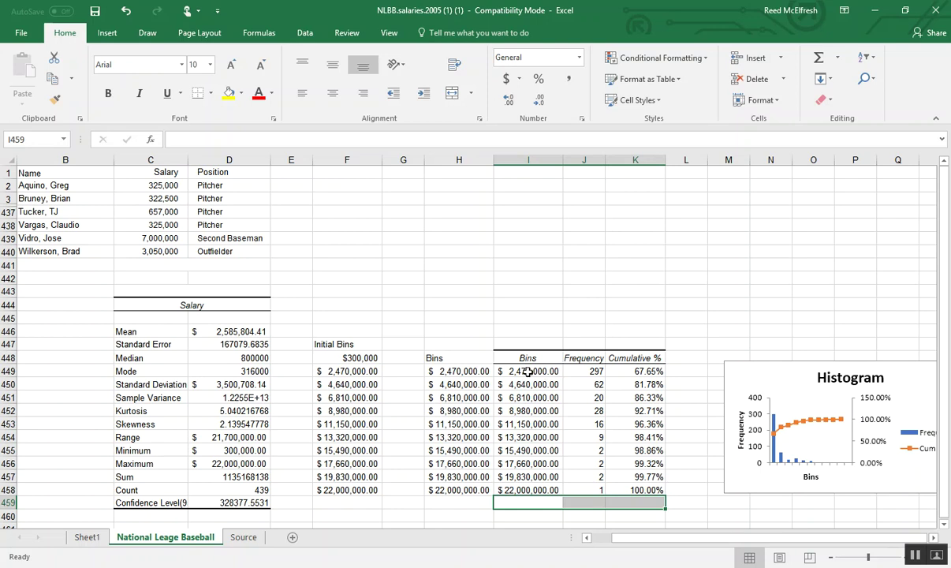
Relabel the first histogram bin in I449 as the range $0-2470000
click(529, 371)
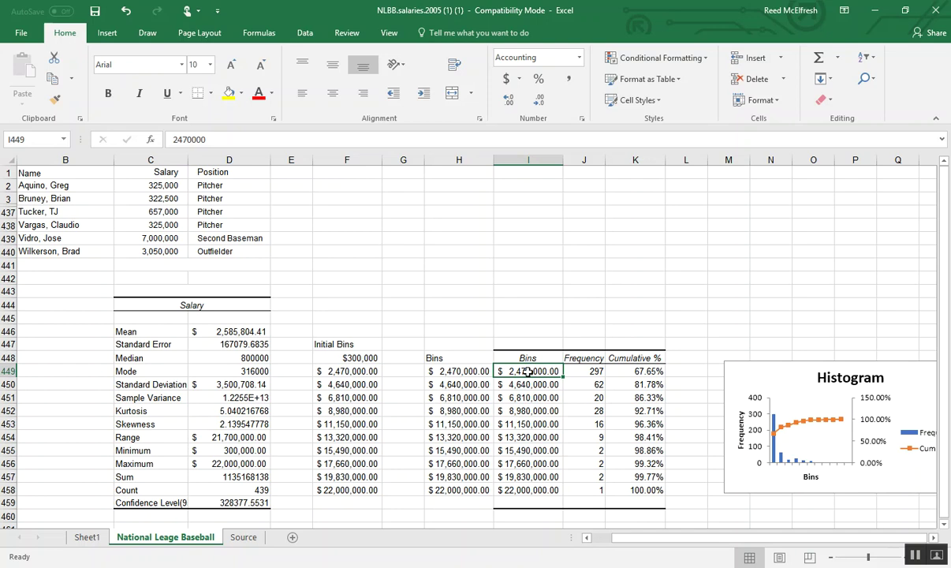
click(171, 140)
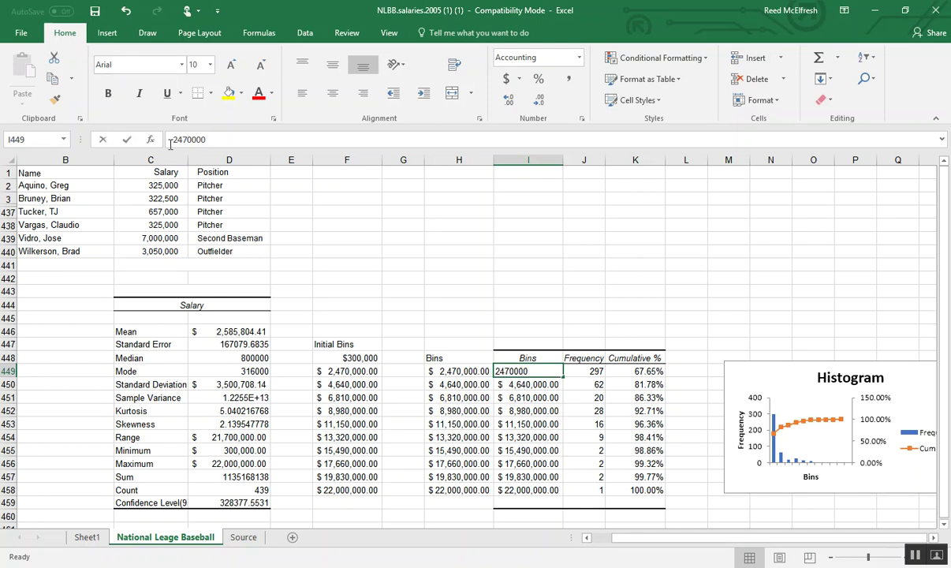
click(527, 371)
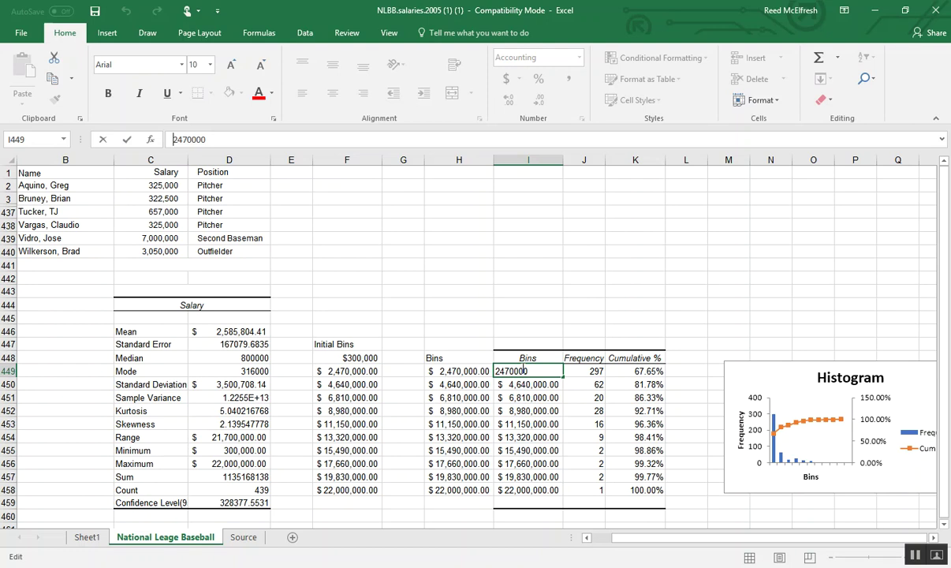
text($0-)
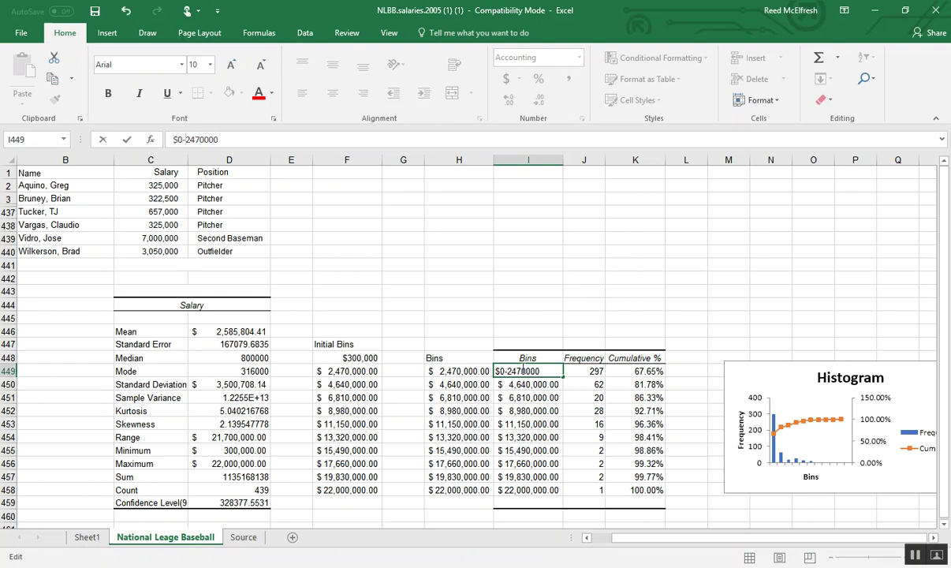
key(Return)
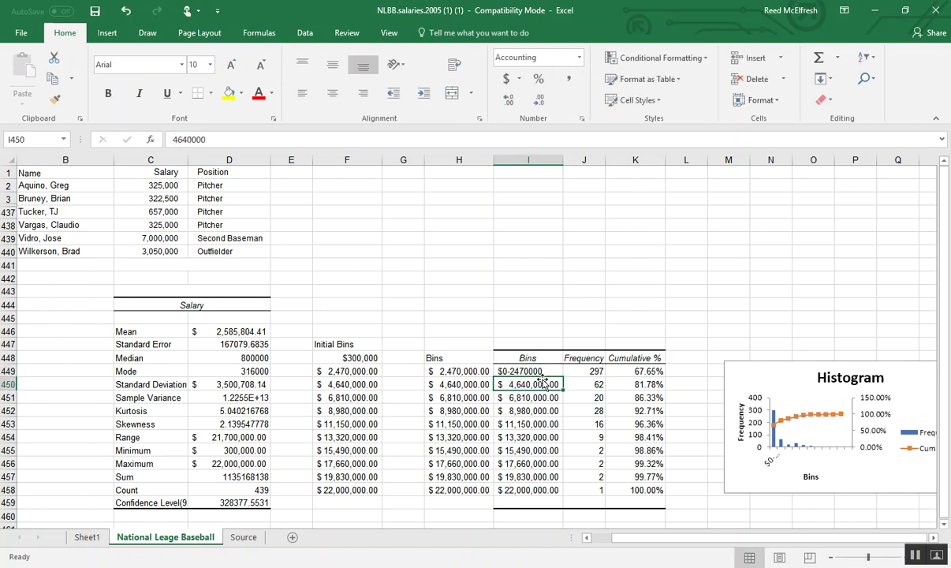
double_click(508, 384)
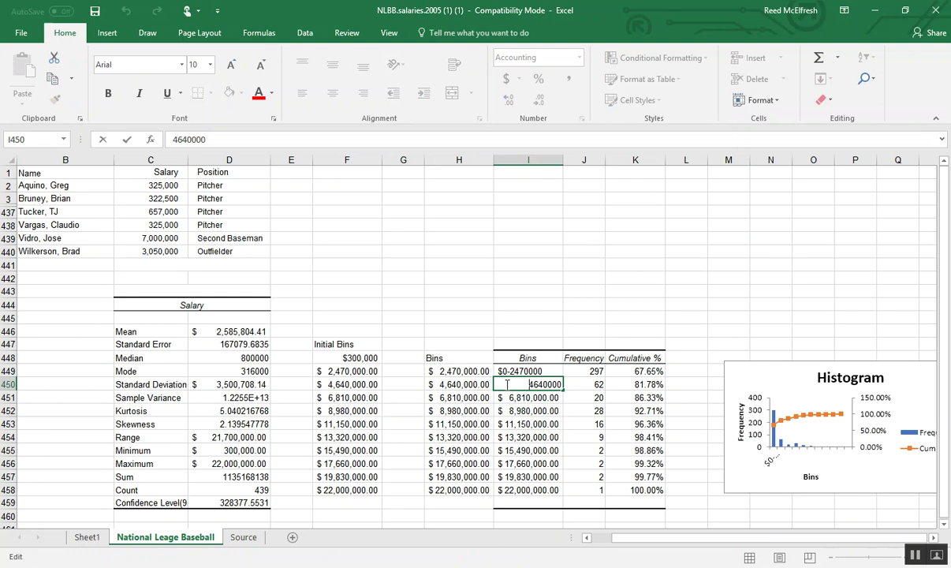
text($2470001)
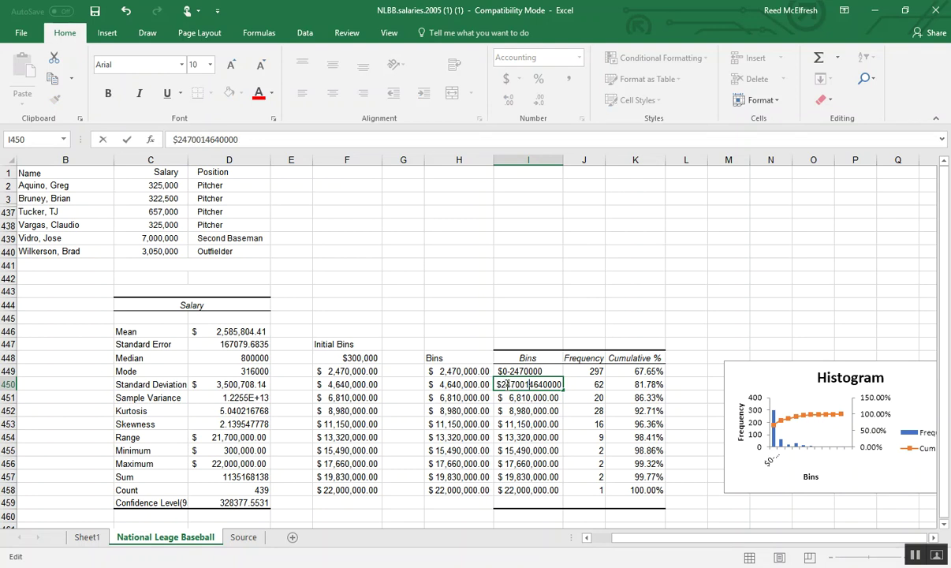
key(BackSpace)
text(01-)
key(Return)
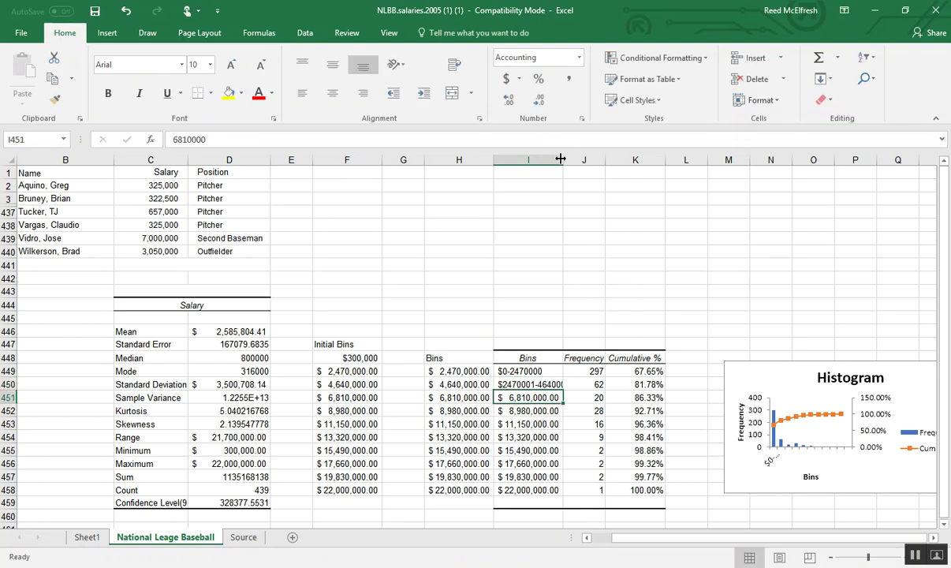
double_click(563, 160)
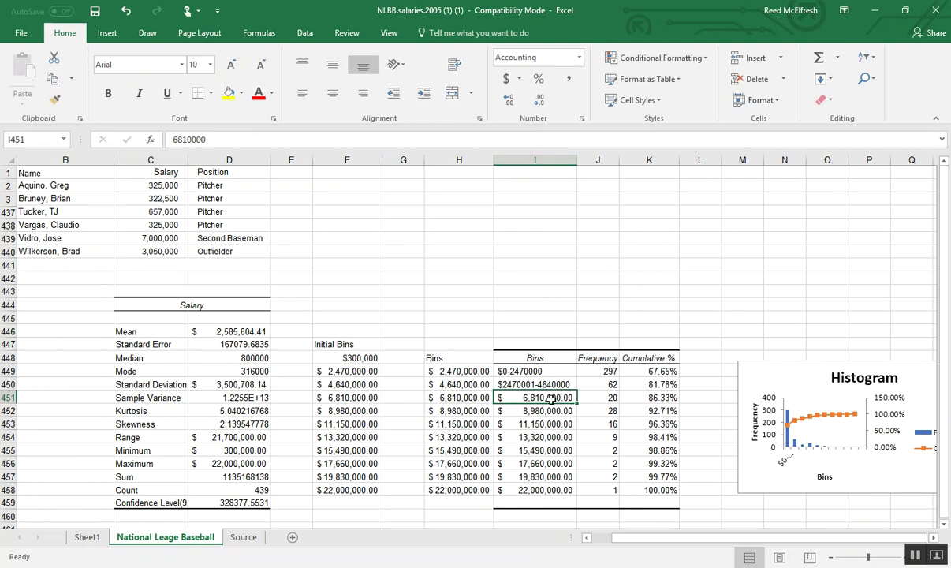
double_click(522, 396)
text(464)
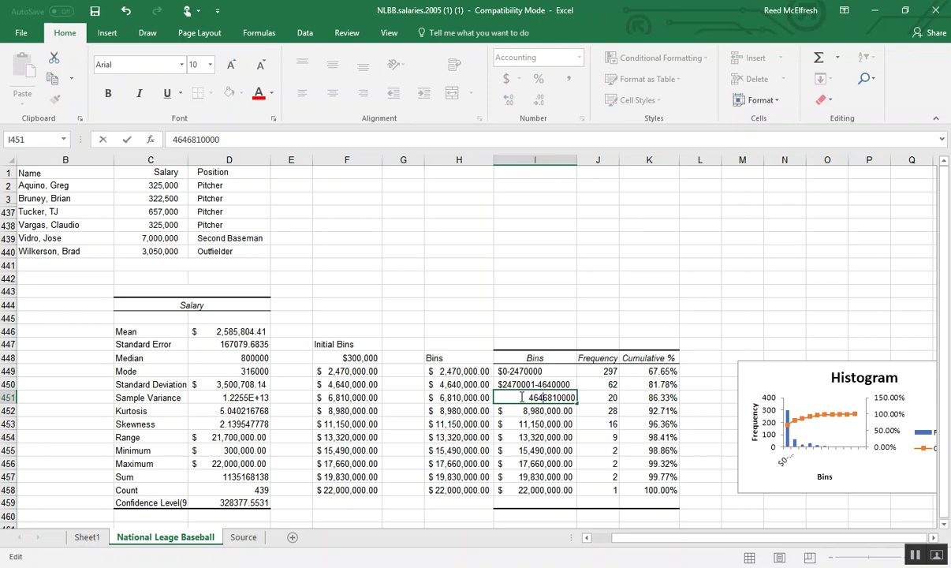
text(0001-)
key(Return)
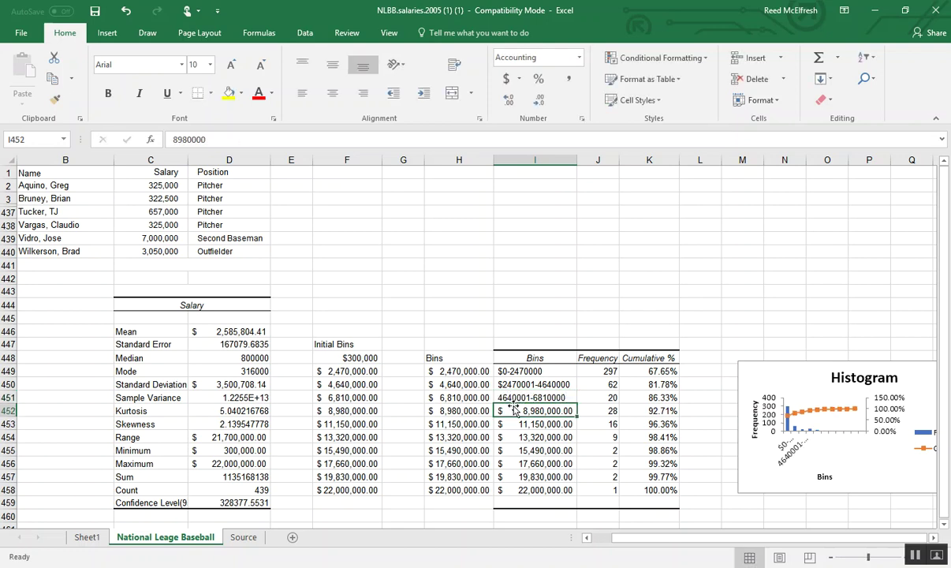
double_click(514, 408)
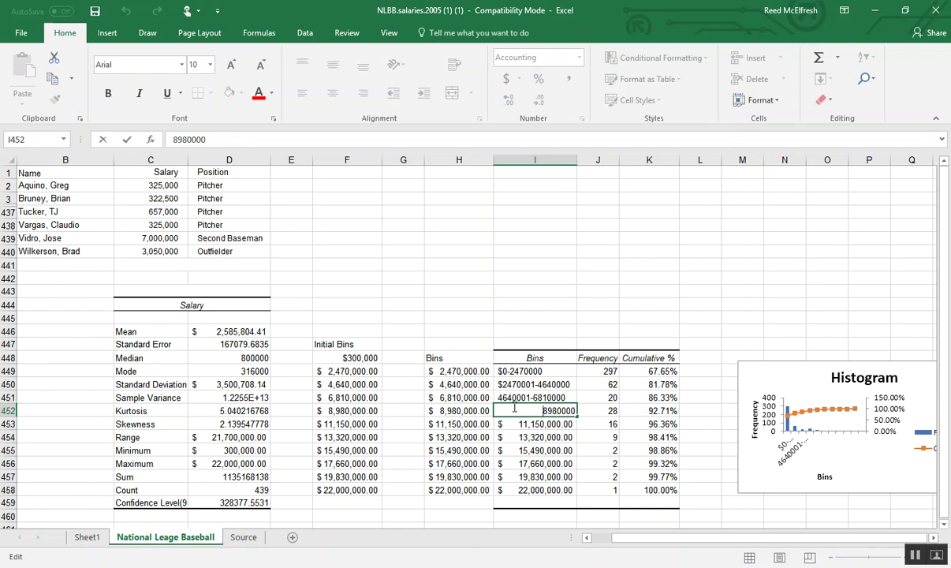
text(618,000,01)
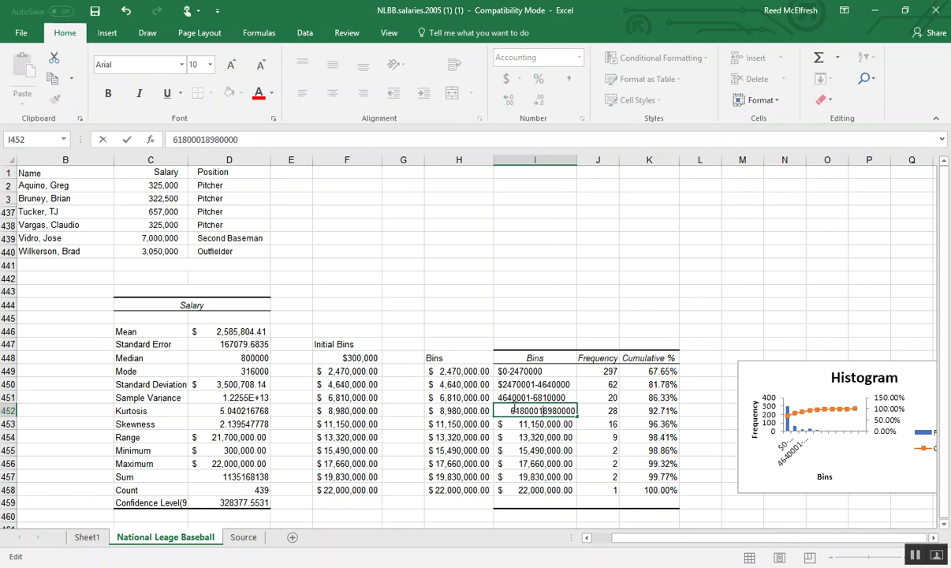
key(Return)
double_click(561, 410)
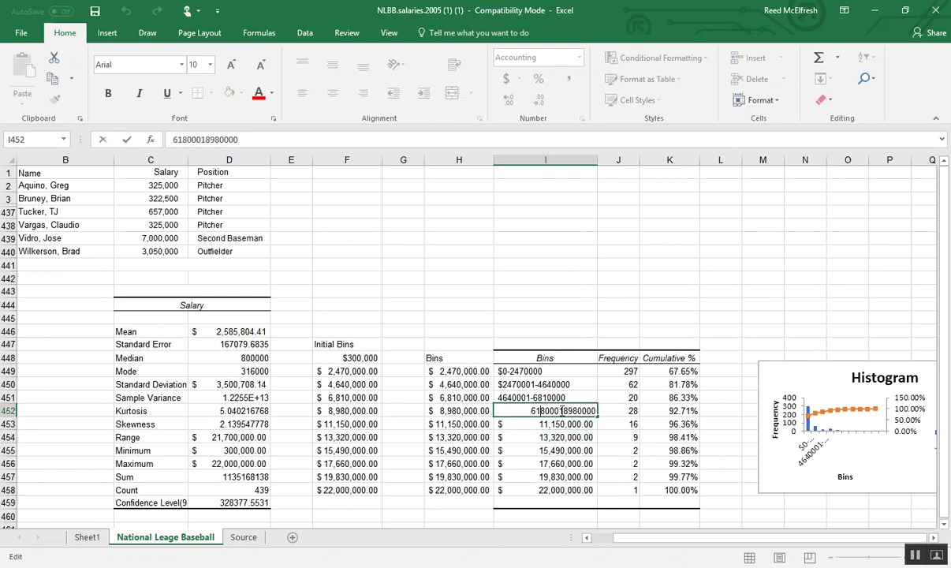
text(-)
key(Return)
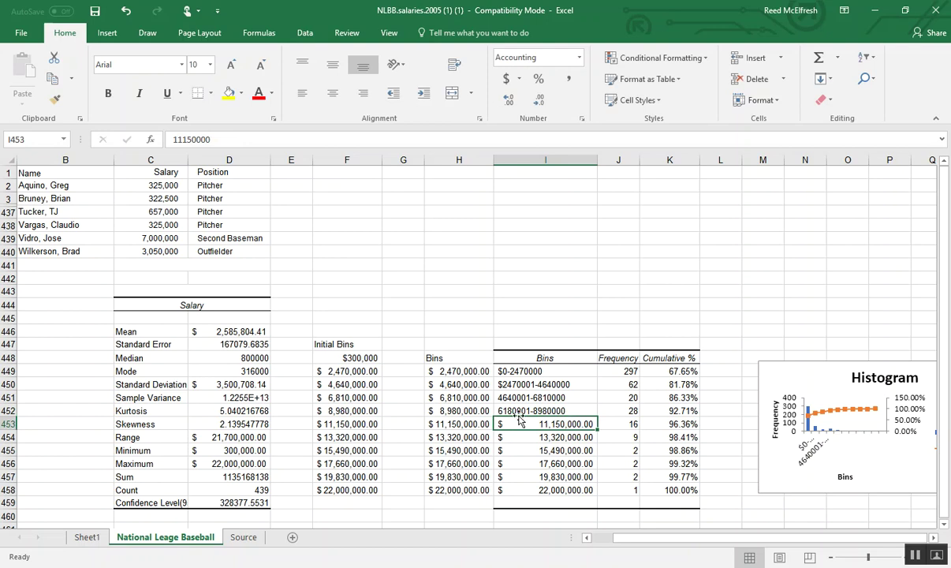
double_click(522, 423)
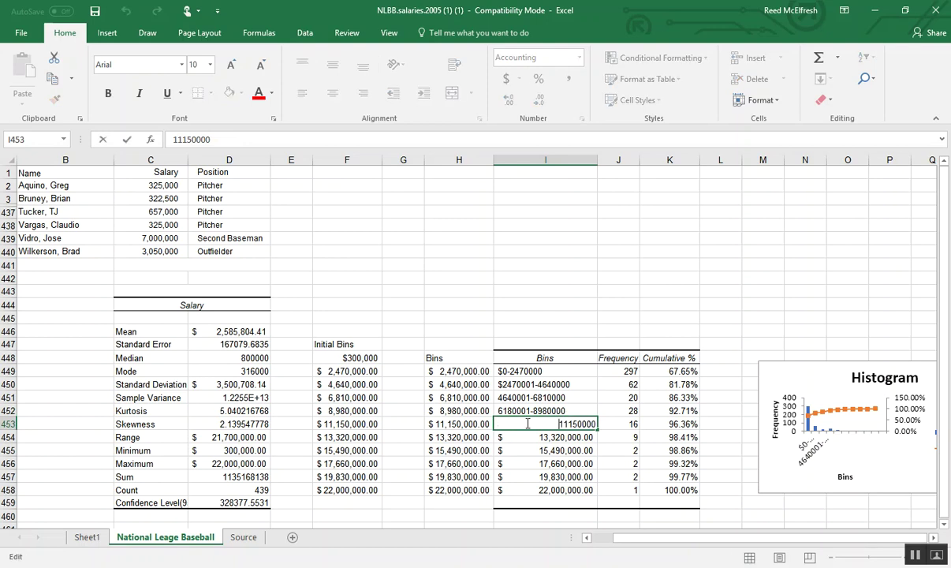
text(89800)
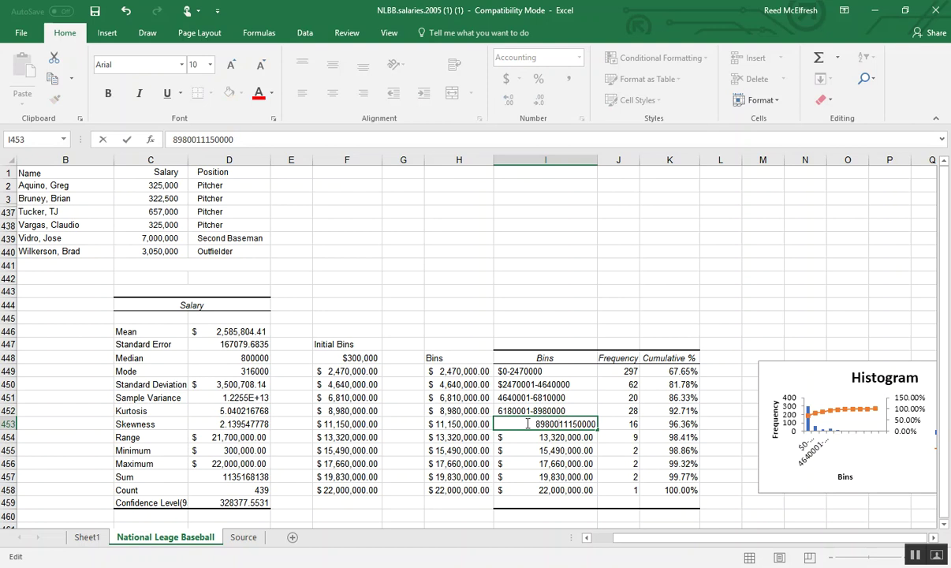
text(01-)
key(Return)
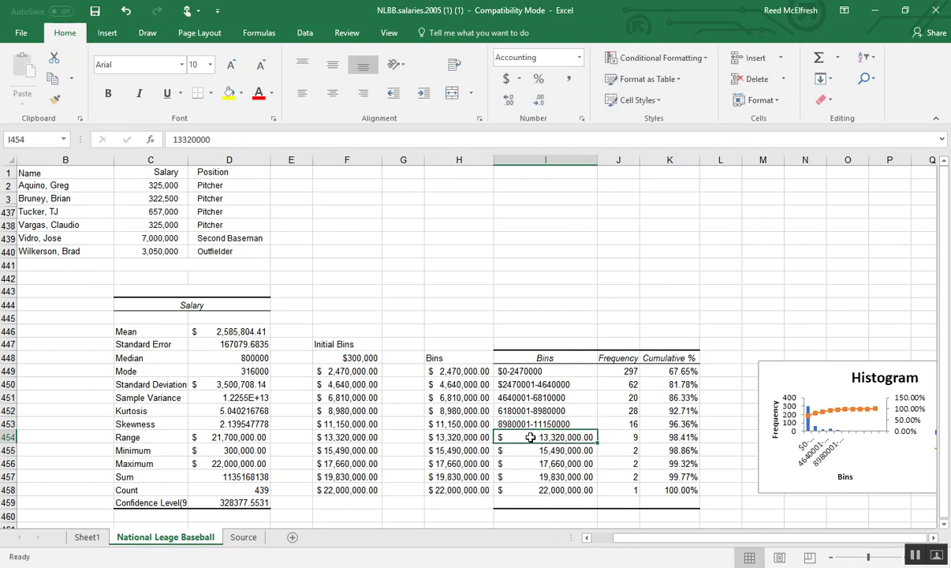
double_click(531, 438)
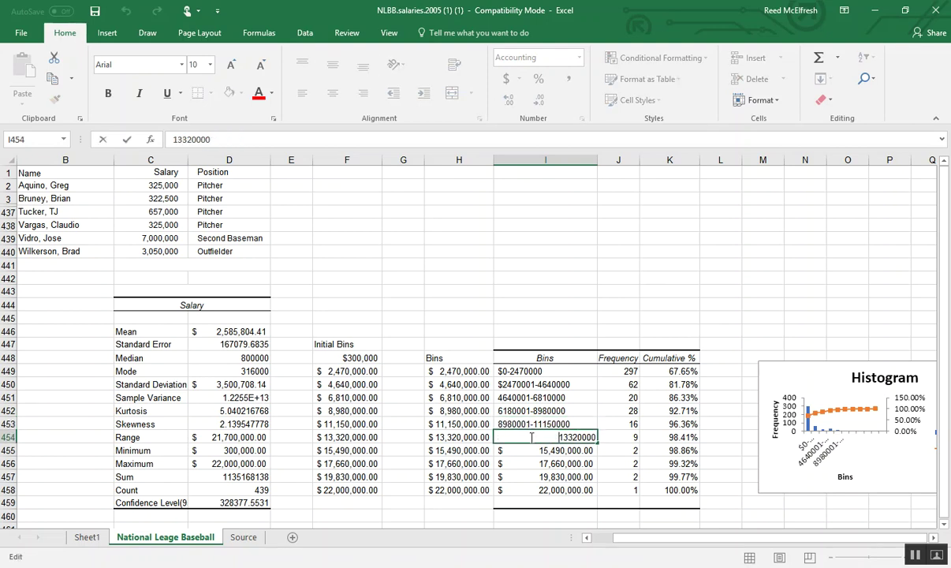
text(11150001)
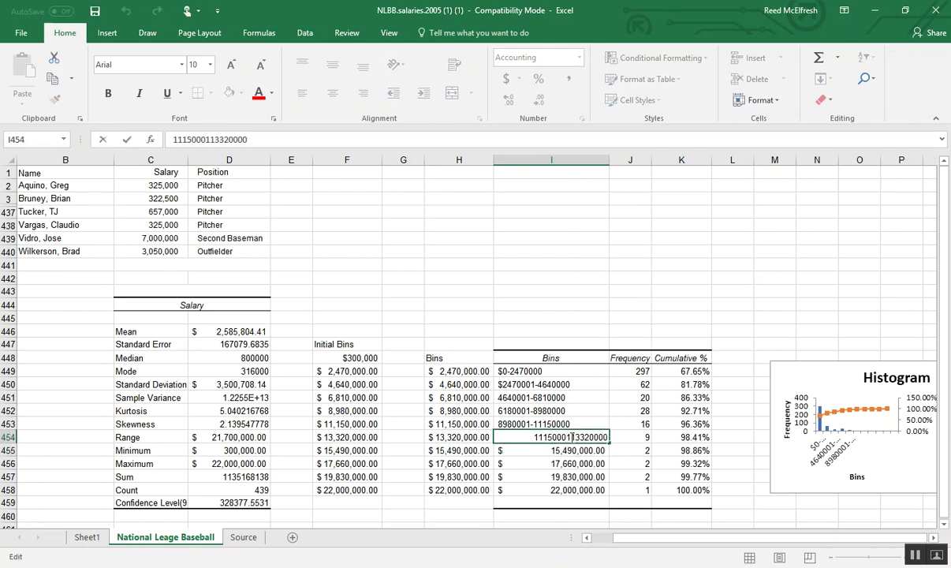
text(-)
key(Return)
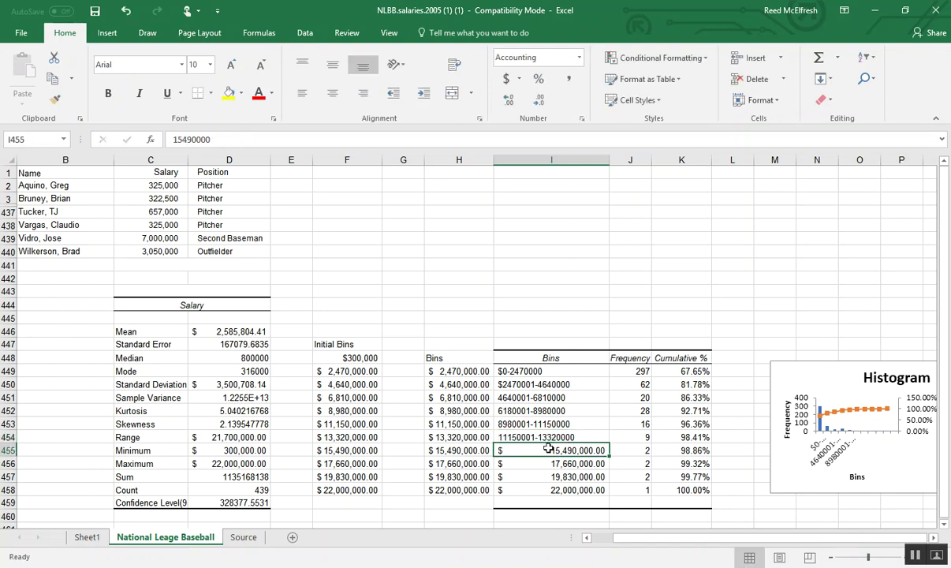
double_click(548, 448)
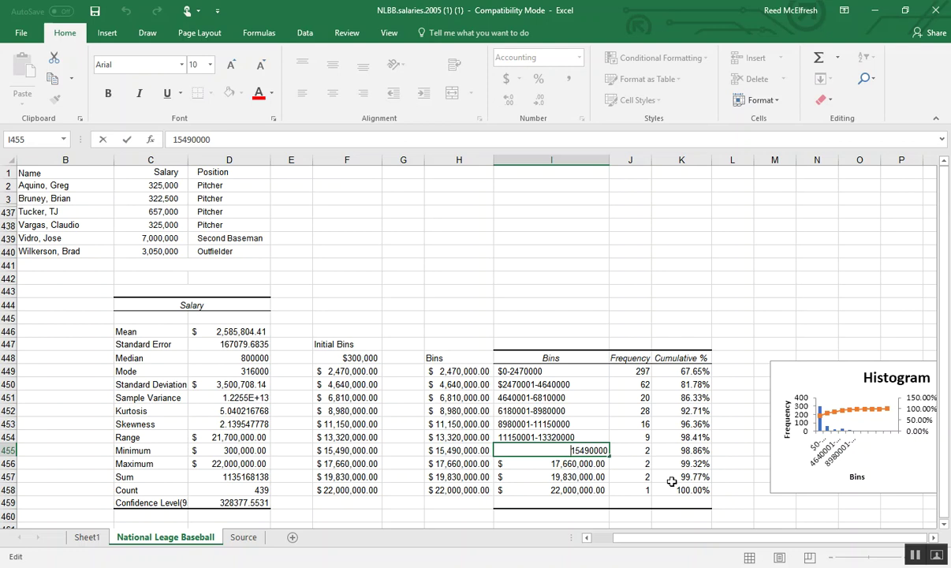
text(13320001-)
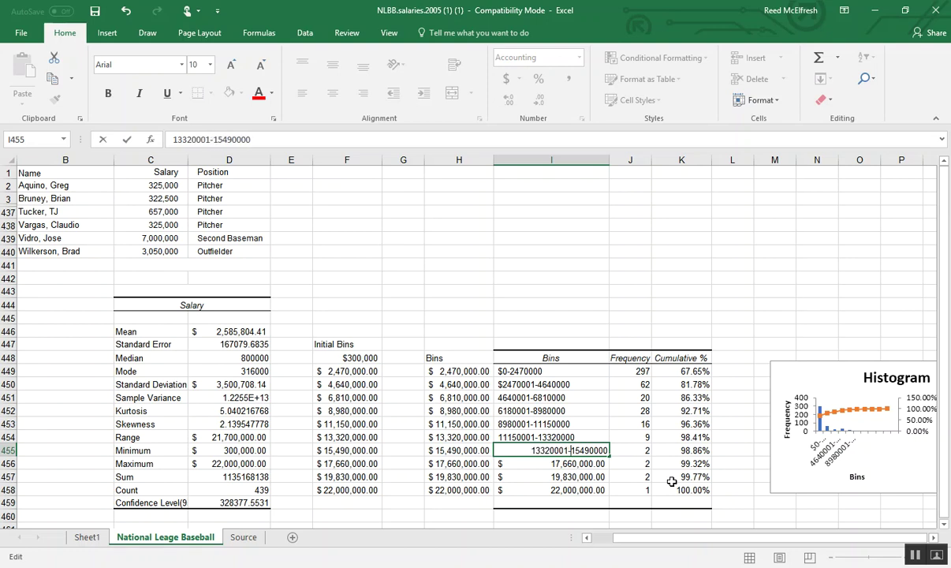
key(Return)
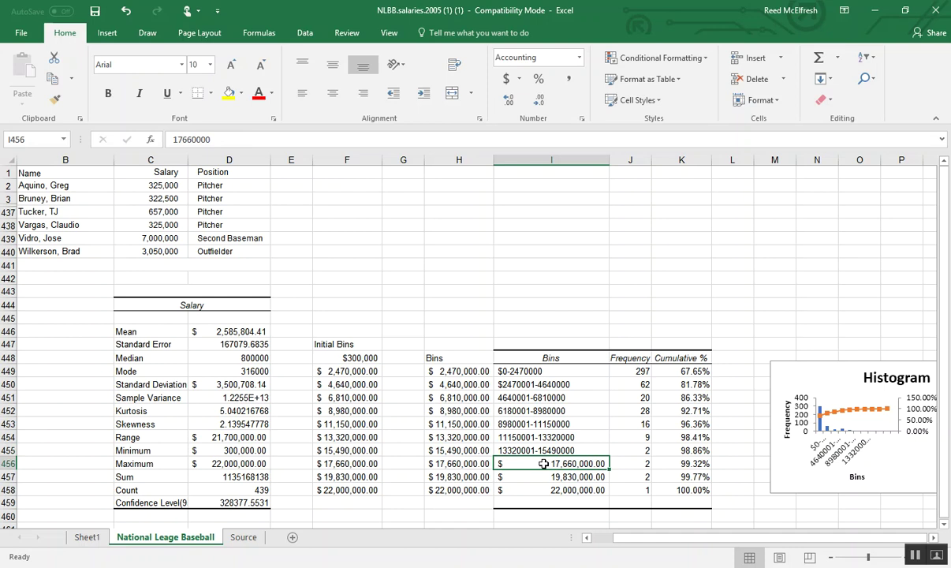
double_click(545, 464)
text(15)
text(9000)
text(1-)
key(Return)
double_click(541, 473)
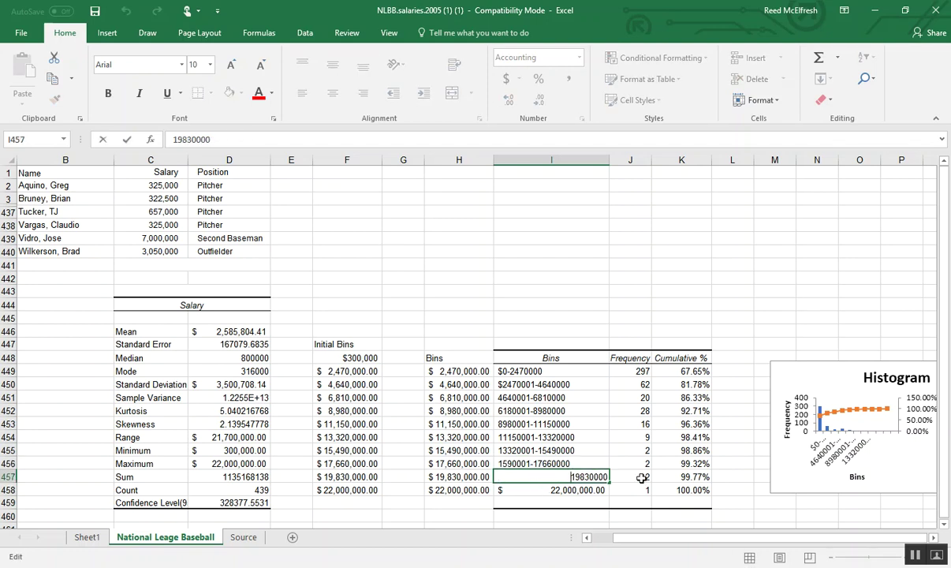
text(17660001-)
key(Return)
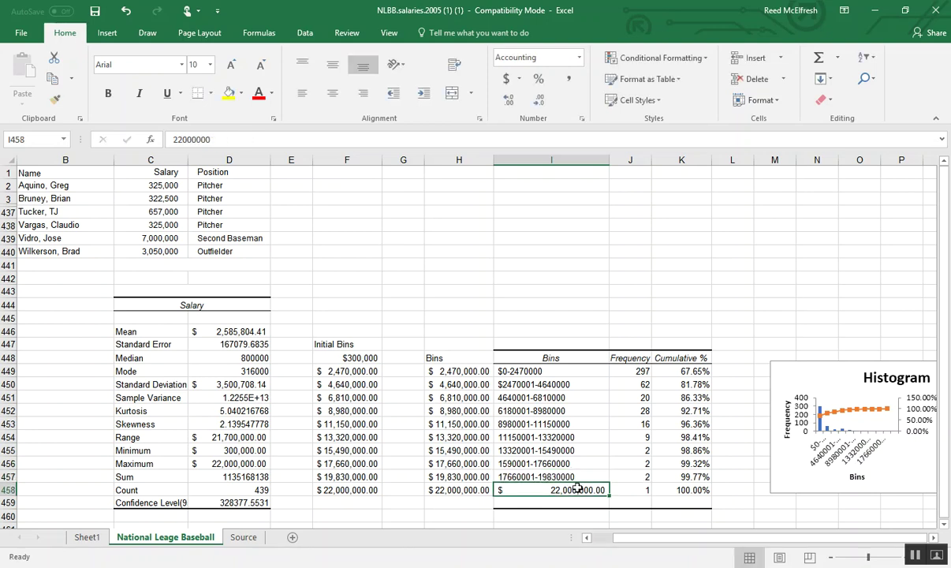
double_click(513, 490)
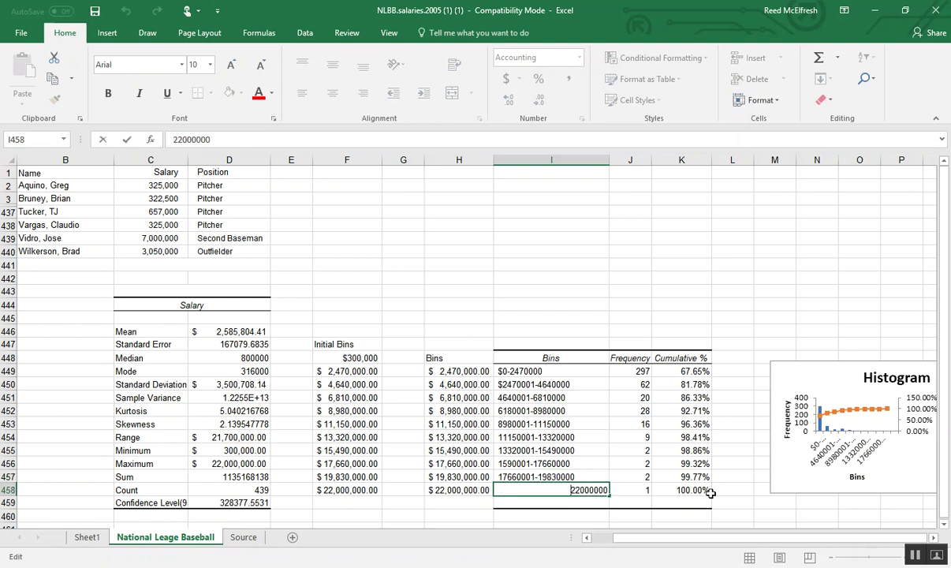
text(198300001-)
key(Return)
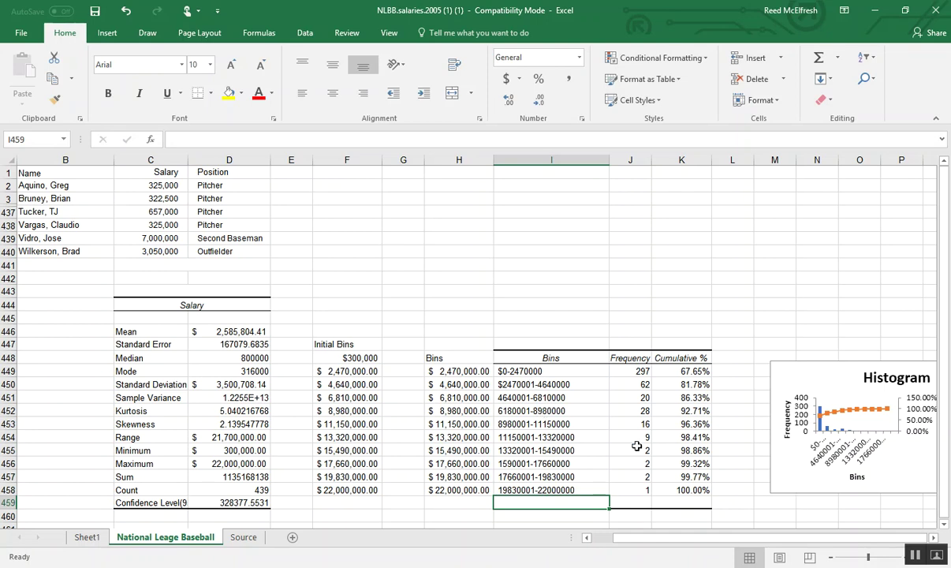
Enlarge the histogram chart to span about M448:X473 so the bin range labels have room
click(898, 472)
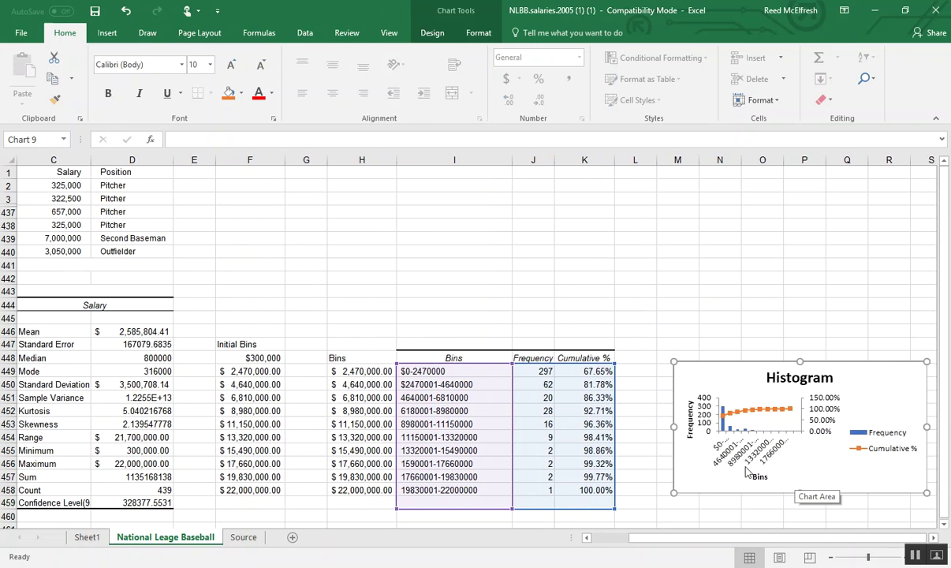
scroll(758, 399, right, 3)
scroll(733, 421, down, 3)
scroll(738, 429, right, 4)
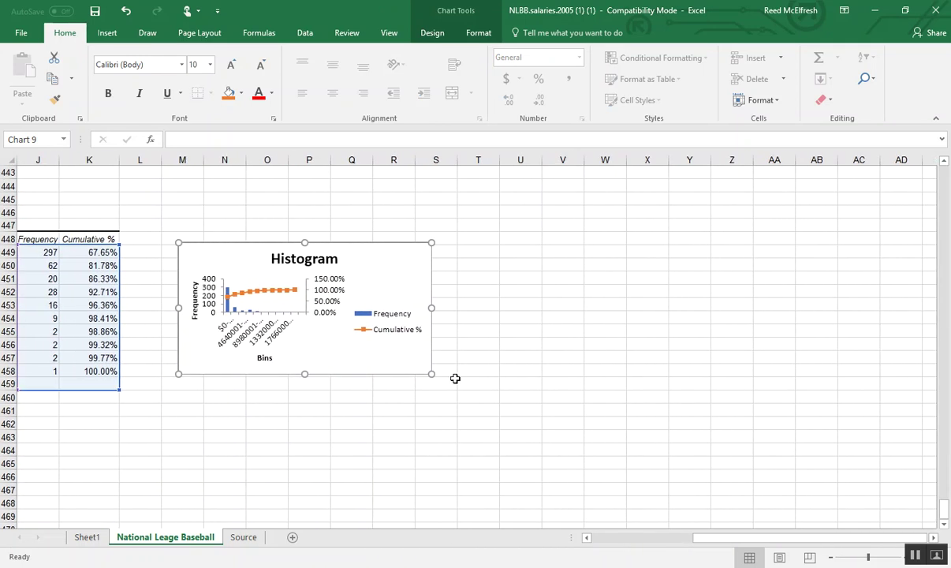
drag(430, 373, 632, 522)
scroll(740, 253, down, 3)
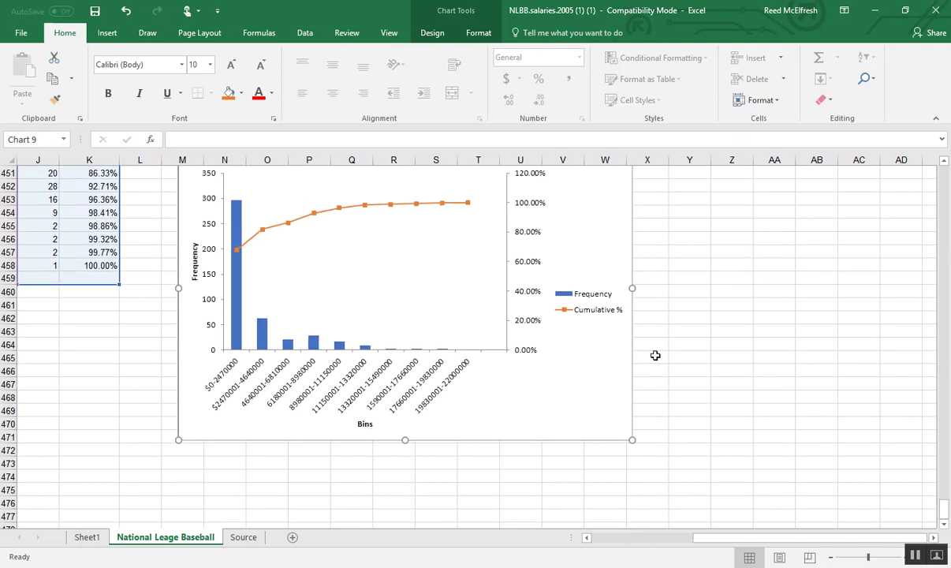
drag(632, 440, 653, 458)
scroll(671, 405, up, 2)
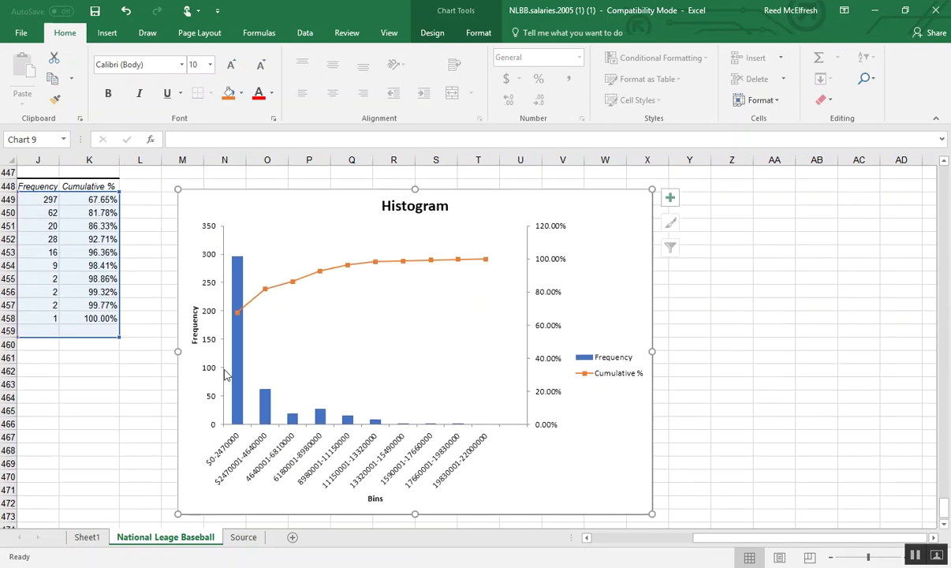
Set the gap width of the histogram's Frequency columns to 0%
mouse_move(235, 366)
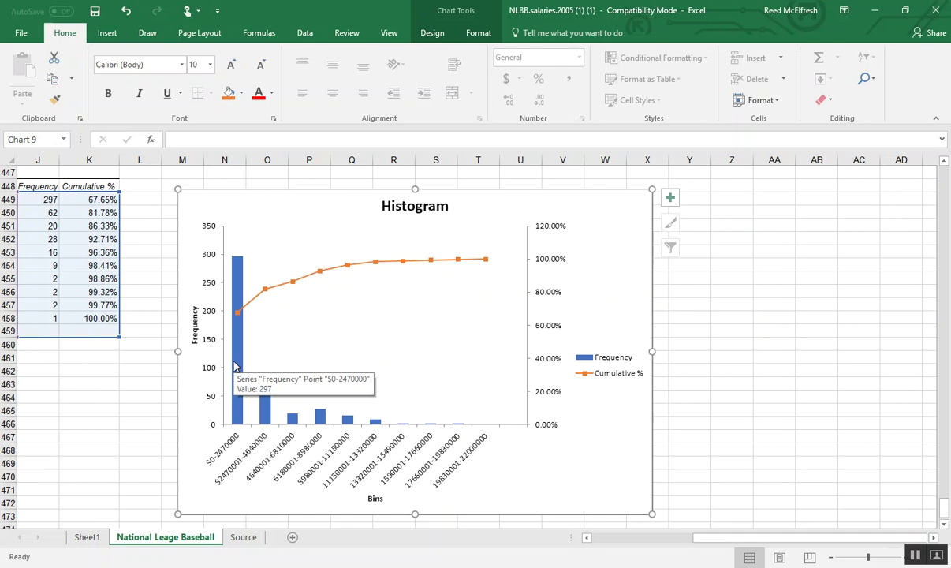
double_click(235, 366)
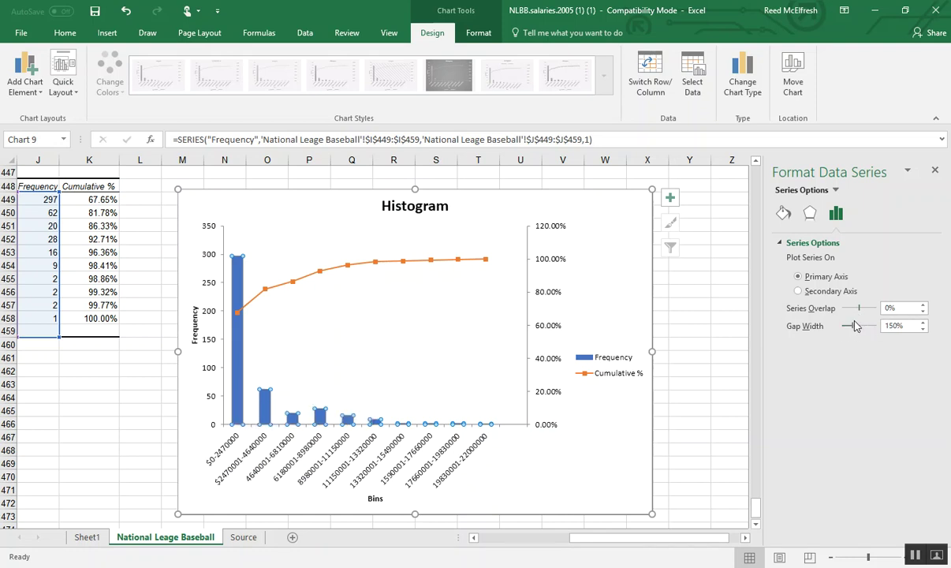
drag(854, 332, 836, 334)
Stretch the histogram chart's height down to about row 477
scroll(520, 437, down, 1)
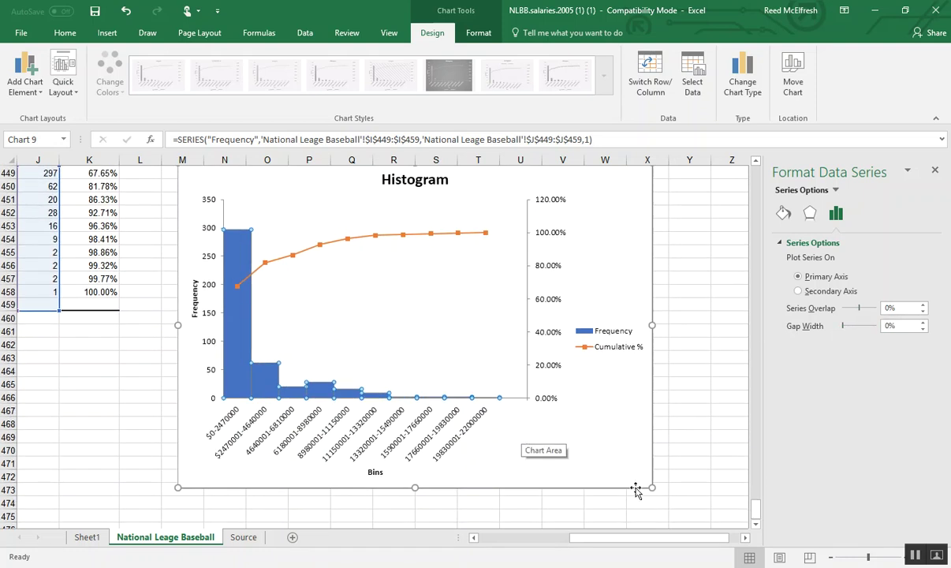
drag(652, 488, 658, 535)
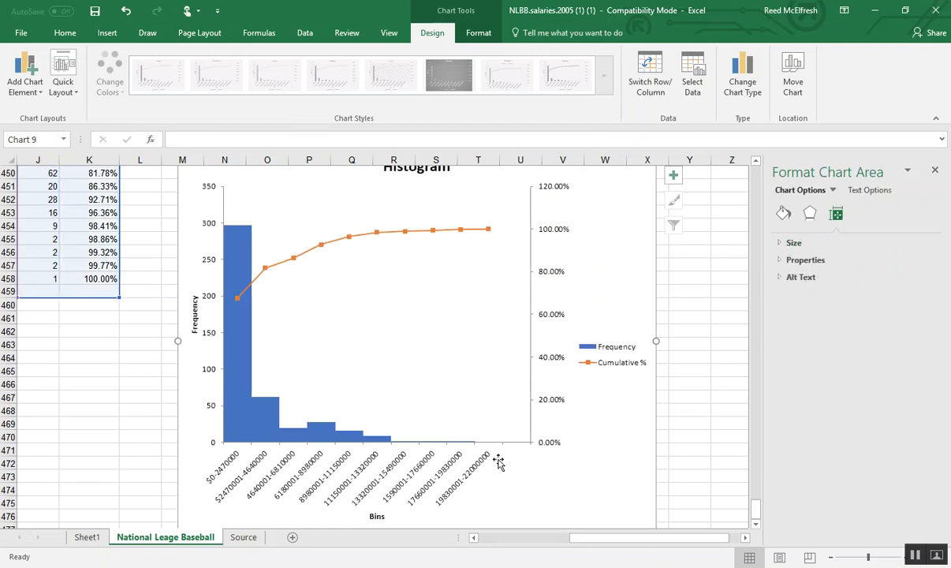
scroll(494, 454, down, 1)
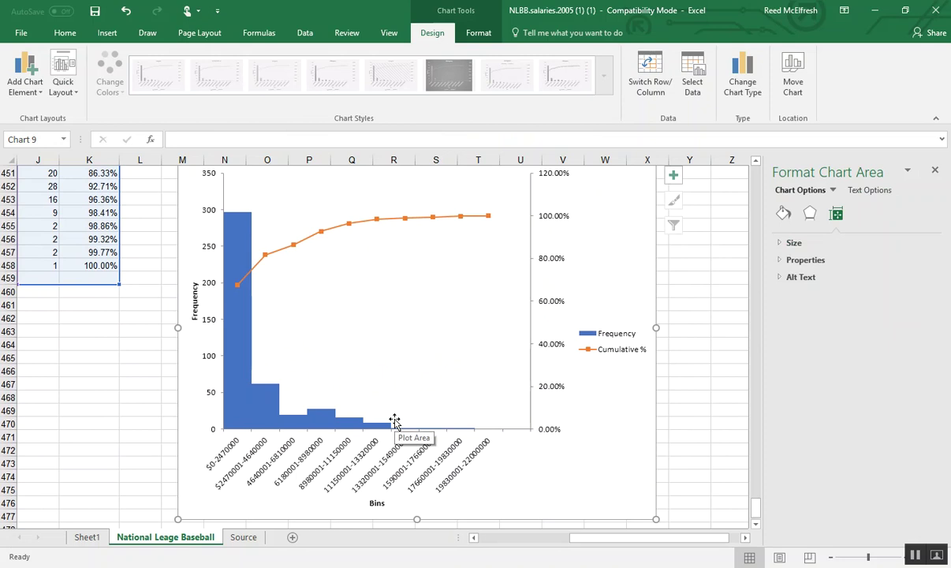
scroll(394, 421, down, 1)
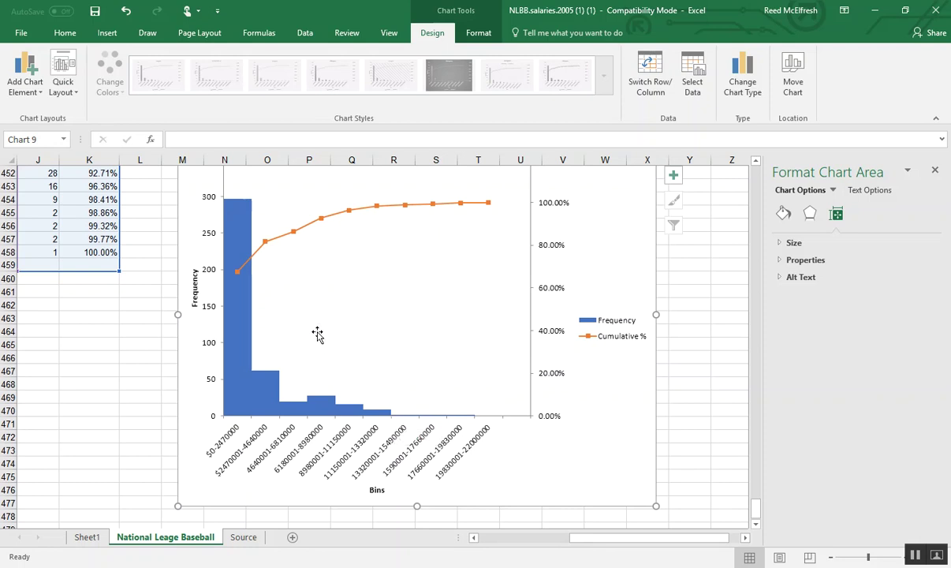
click(205, 292)
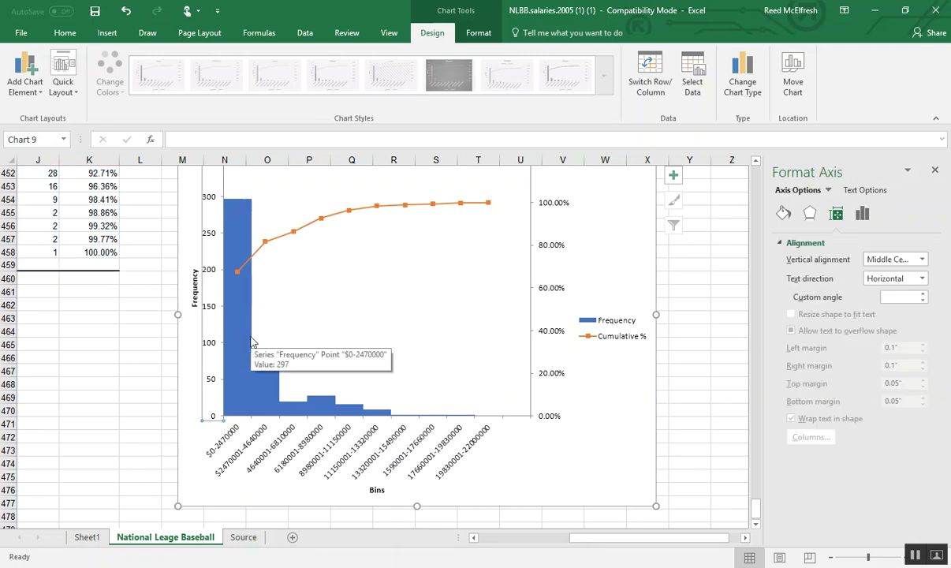
Replace the chart title with "National League Baseball Salaries 2005"
scroll(251, 342, up, 1)
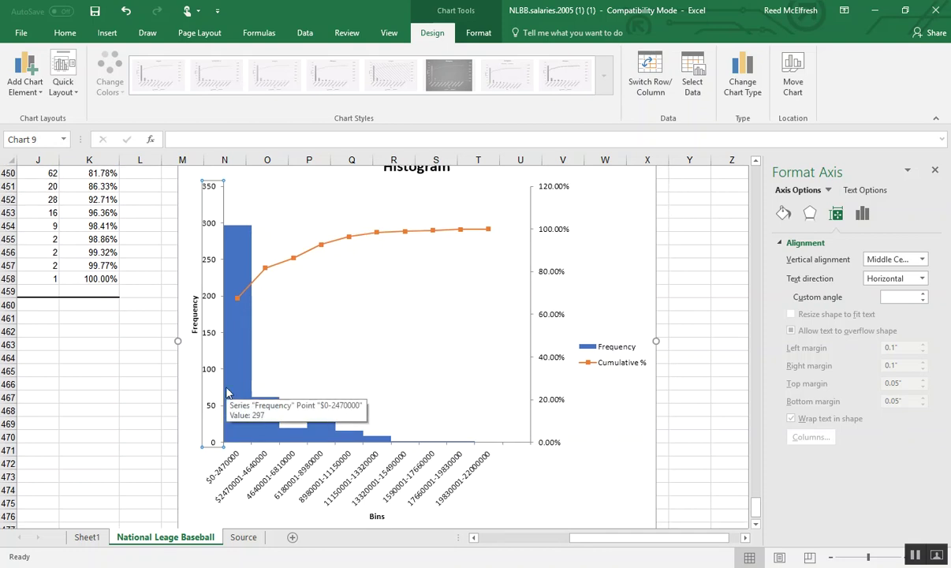
scroll(541, 313, up, 2)
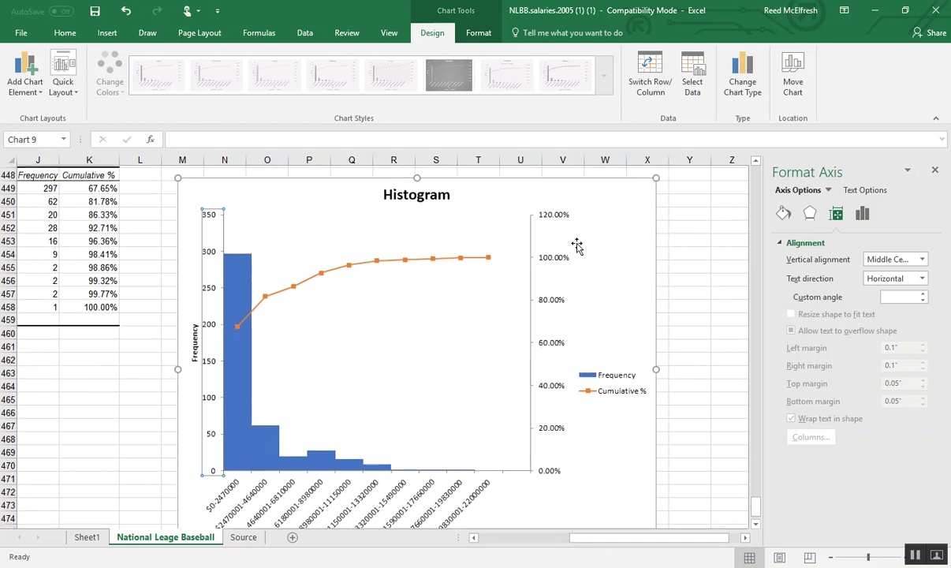
click(436, 198)
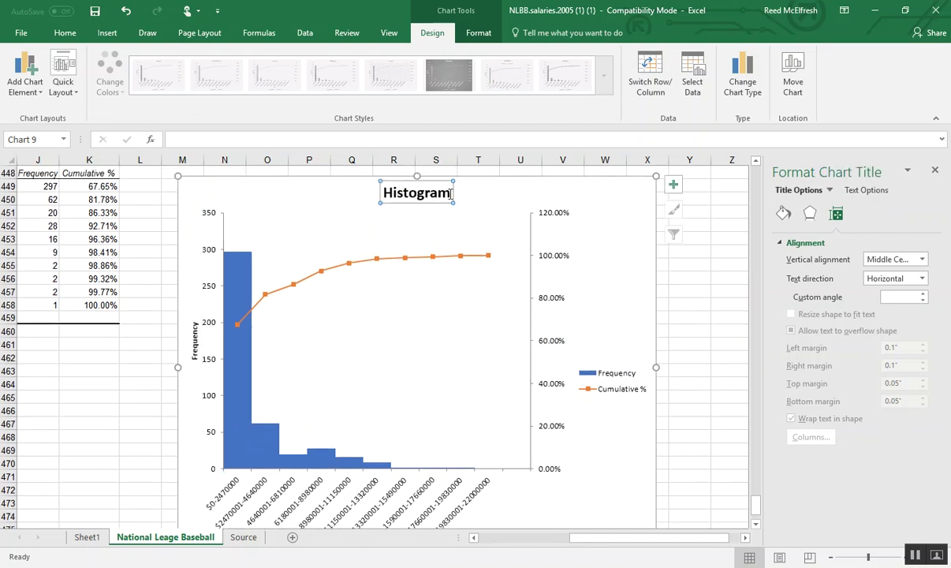
text(N)
double_click(408, 202)
text(National Leage)
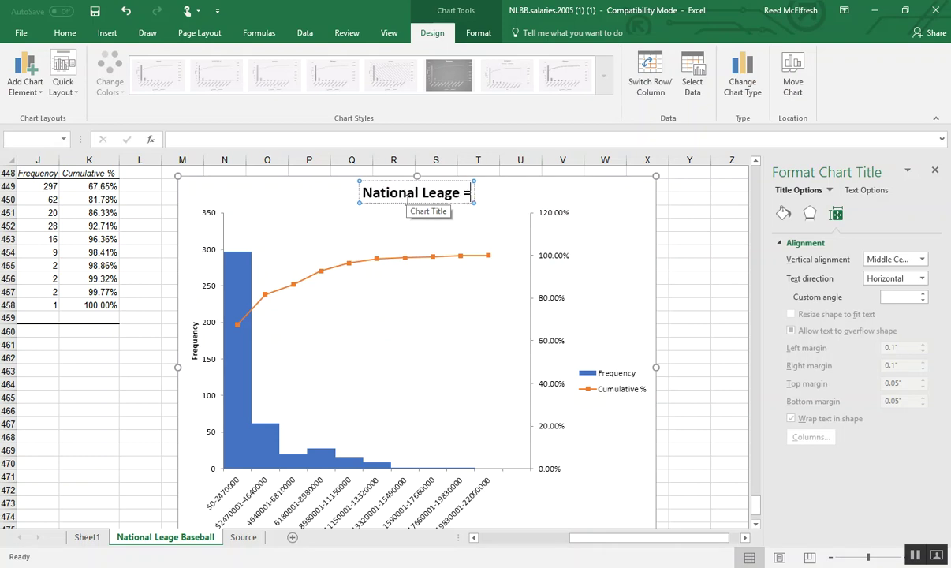
key(BackSpace)
text(ue Baseball Salaries 2005)
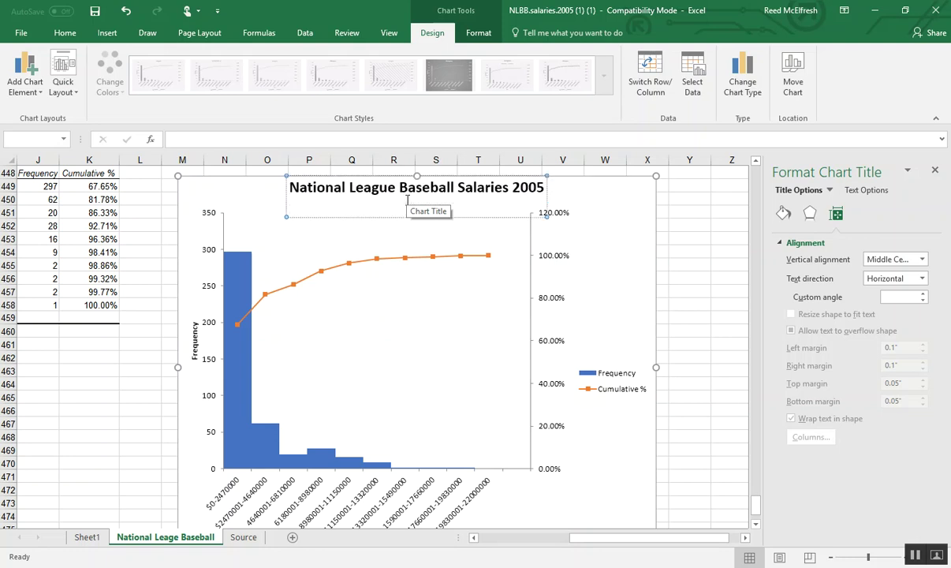
Change the horizontal axis title of the histogram to "Salary ($)"
scroll(282, 425, down, 1)
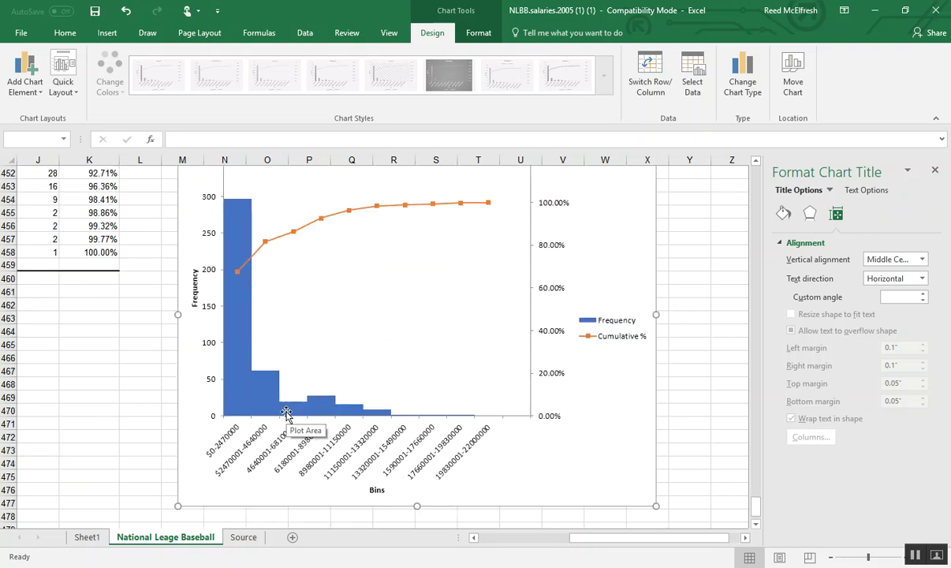
click(377, 493)
text(Sala)
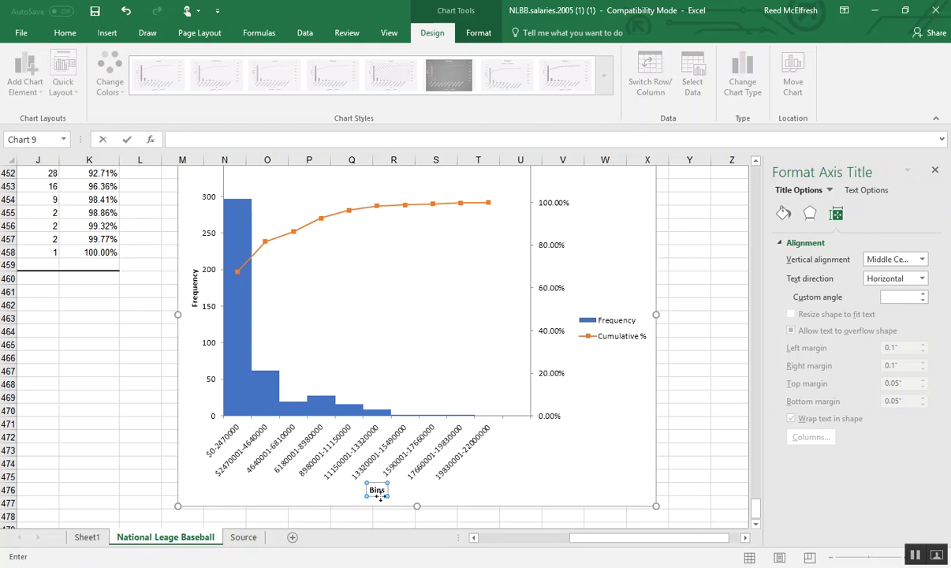
key(Escape)
double_click(377, 491)
text(Salary)
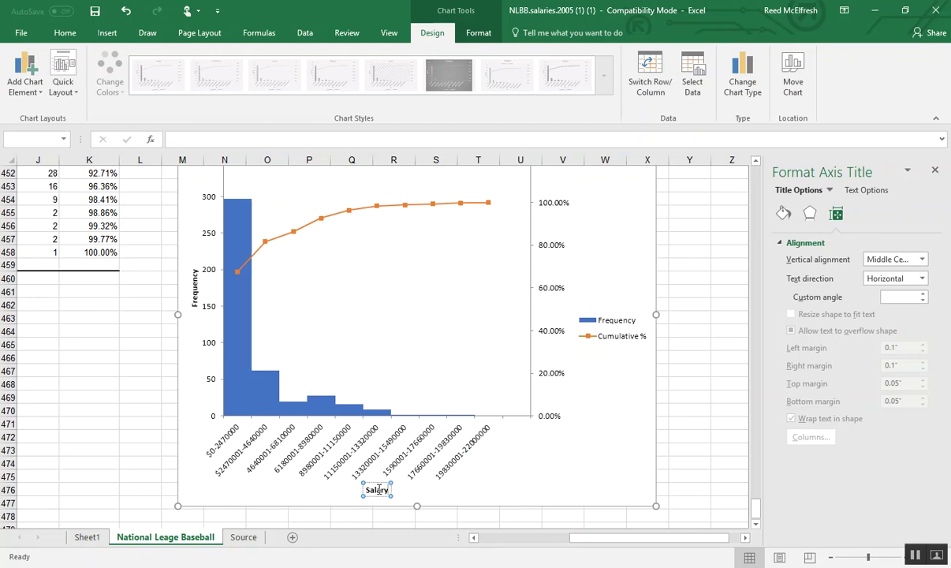
text( ($))
click(720, 462)
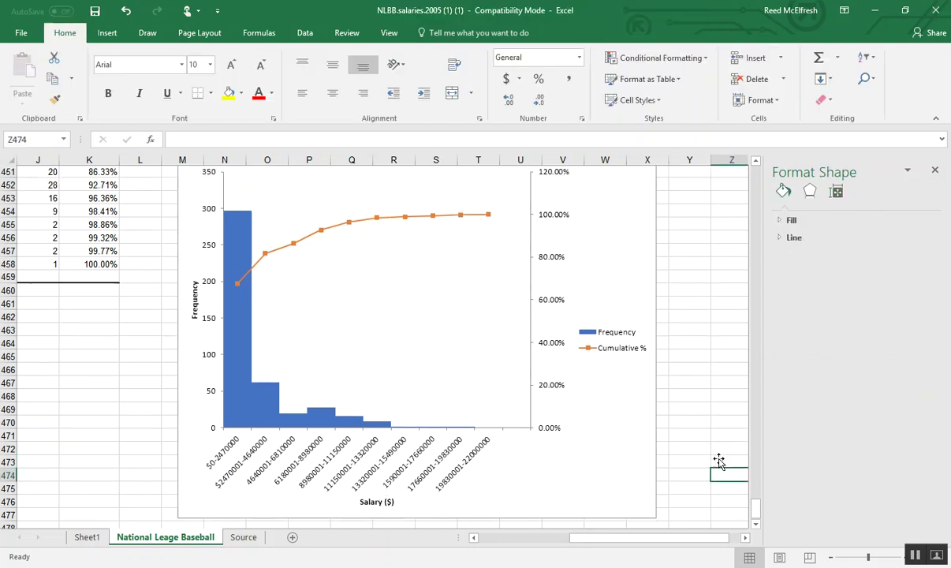
Zoom the worksheet out slightly to review the histogram with its title and axis labels
scroll(720, 461, up, 1)
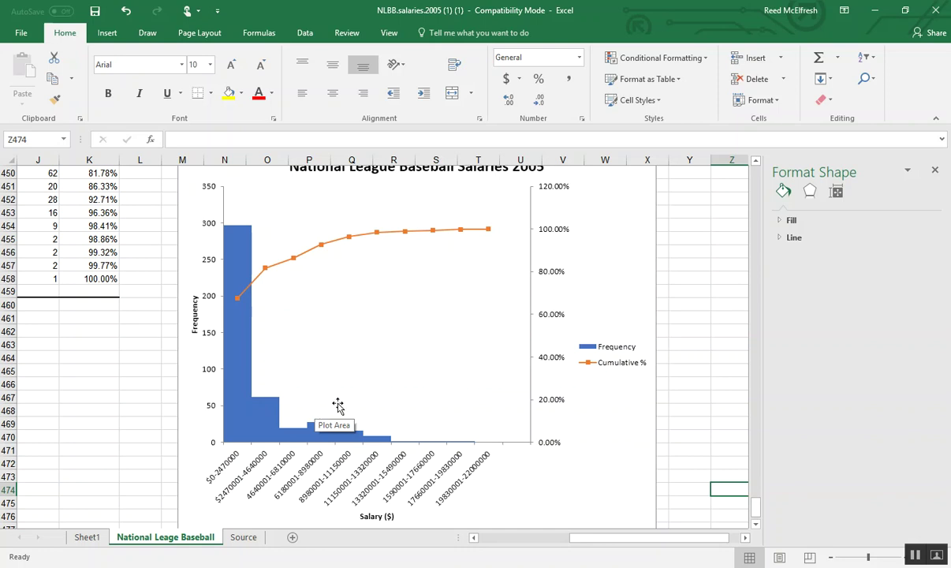
click(831, 557)
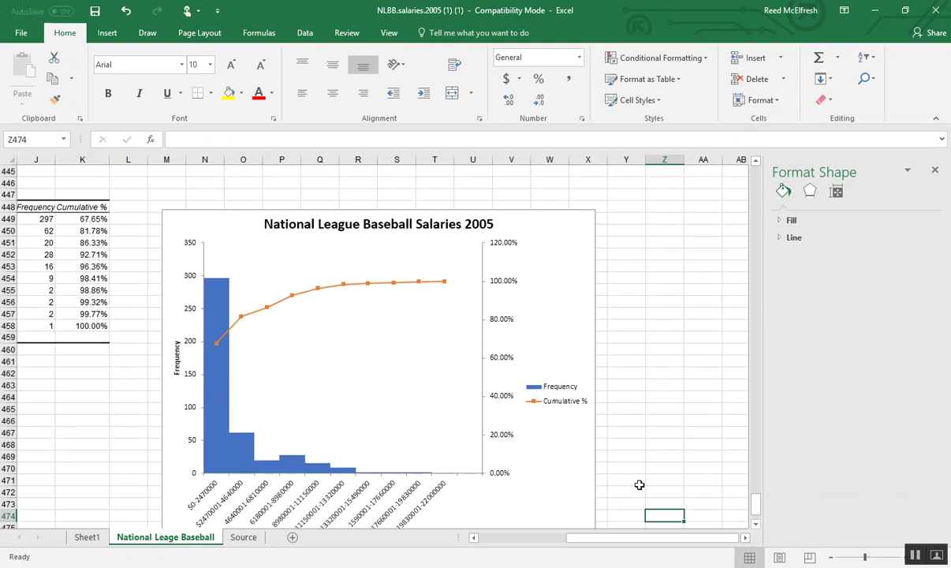
scroll(617, 467, down, 1)
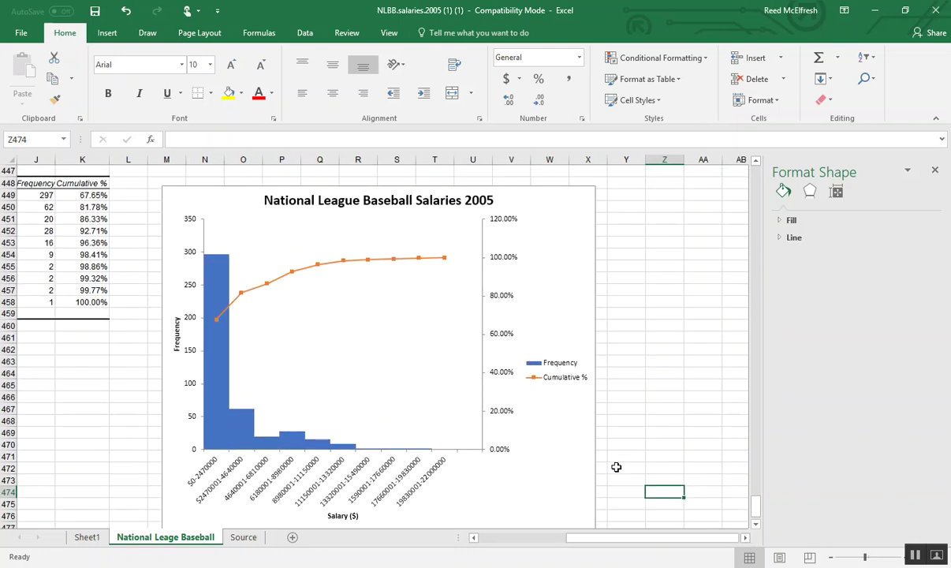